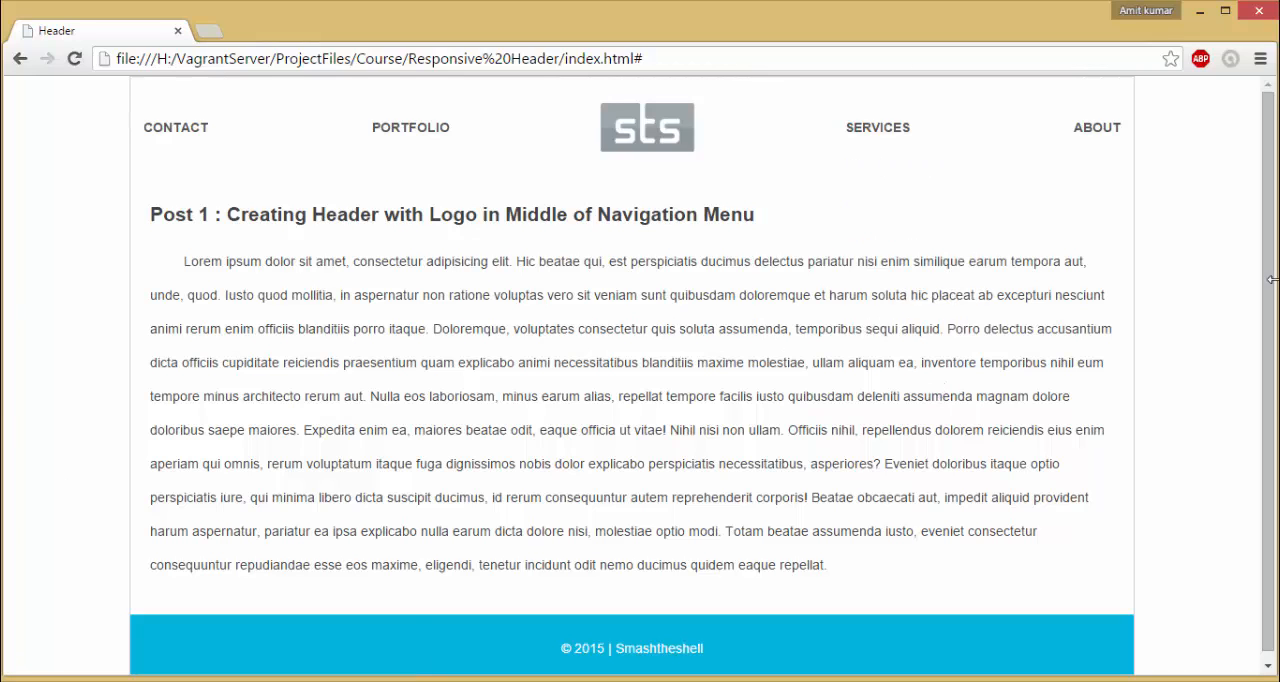
- Narrow Chrome to phone width to test the collapsing menu, then widen it back
{"action": "mouse_move", "coordinate": [1273, 279]}
{"action": "left_mouse_down"}
{"action": "mouse_move", "coordinate": [1098, 263]}
{"action": "mouse_move", "coordinate": [795, 284]}
{"action": "left_mouse_up"}
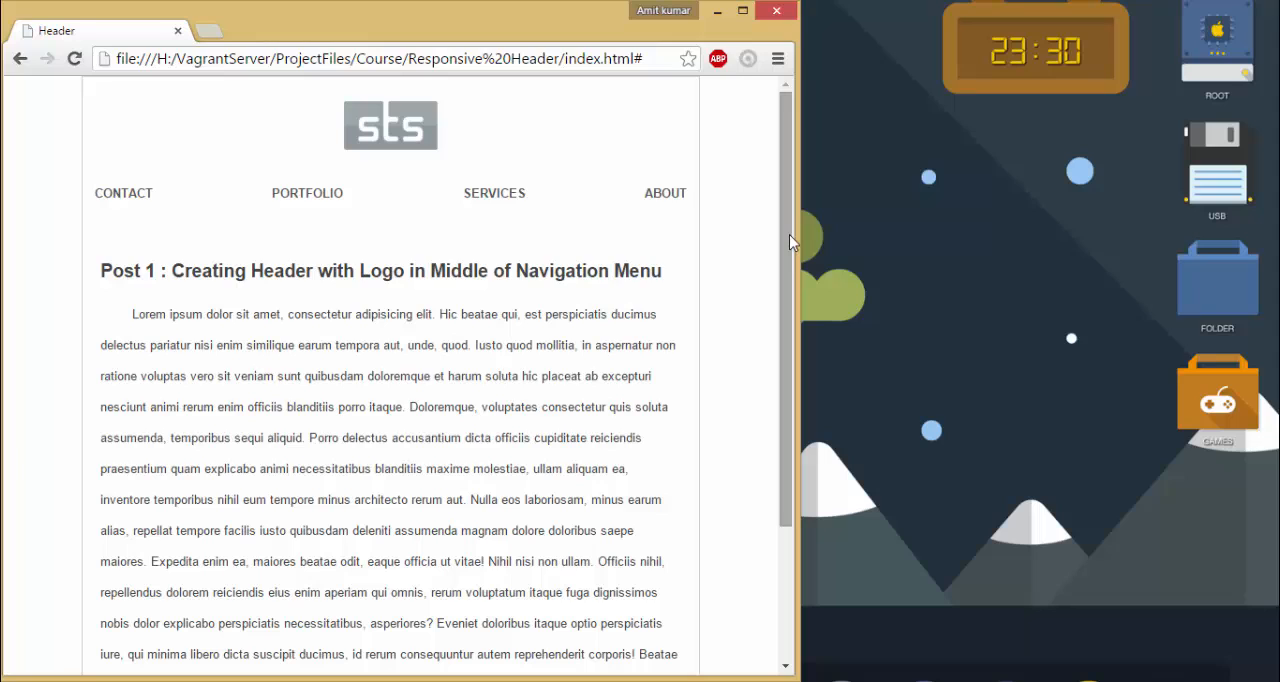
{"action": "left_click_drag", "start_coordinate": [795, 238], "coordinate": [459, 251]}
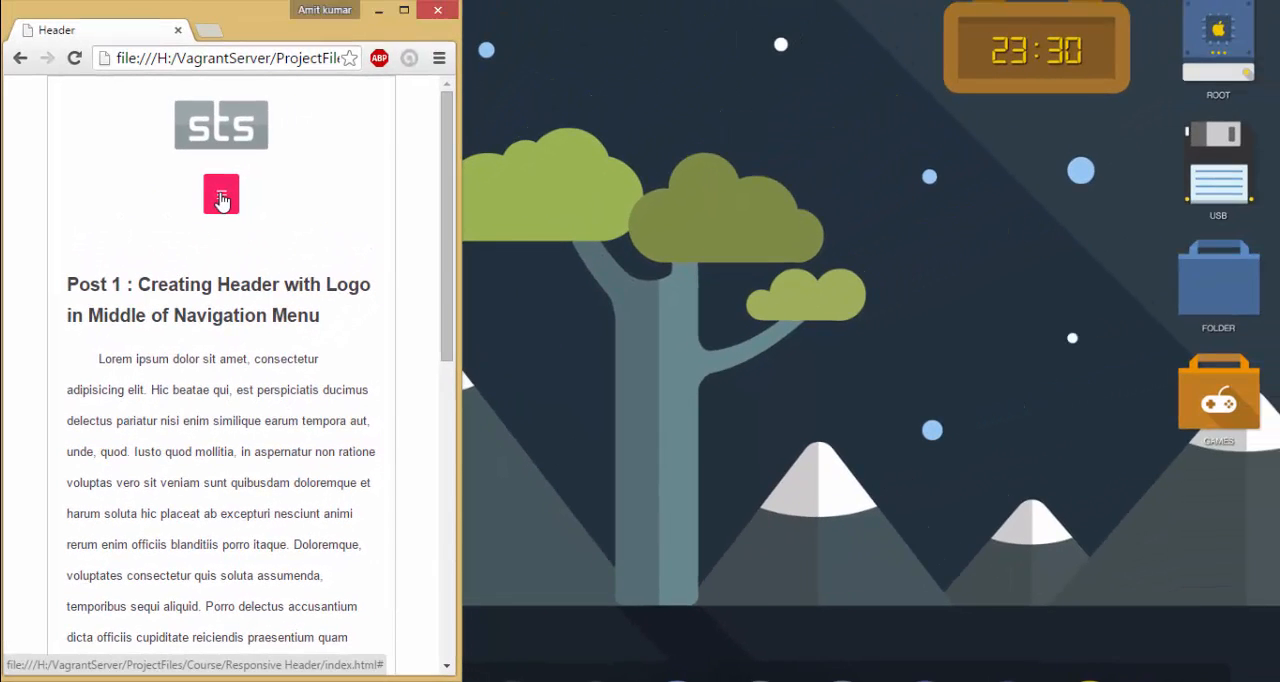
{"action": "left_click", "coordinate": [222, 196]}
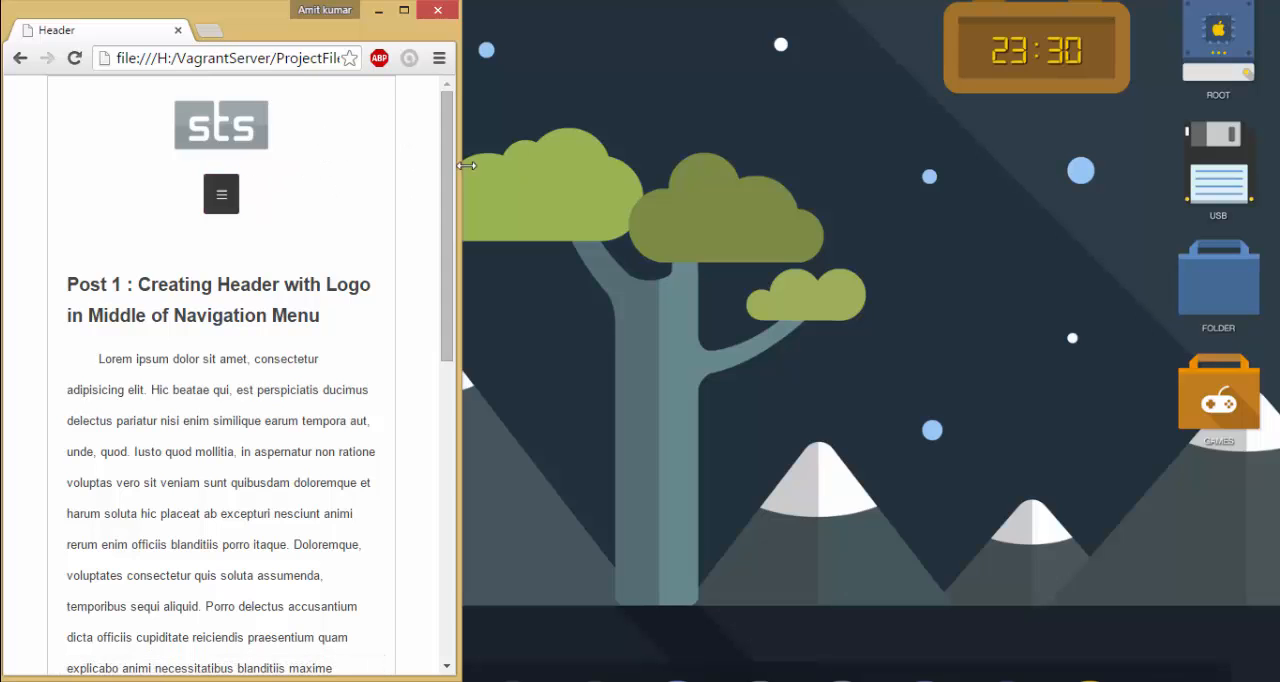
{"action": "left_click_drag", "start_coordinate": [462, 165], "coordinate": [1279, 170]}
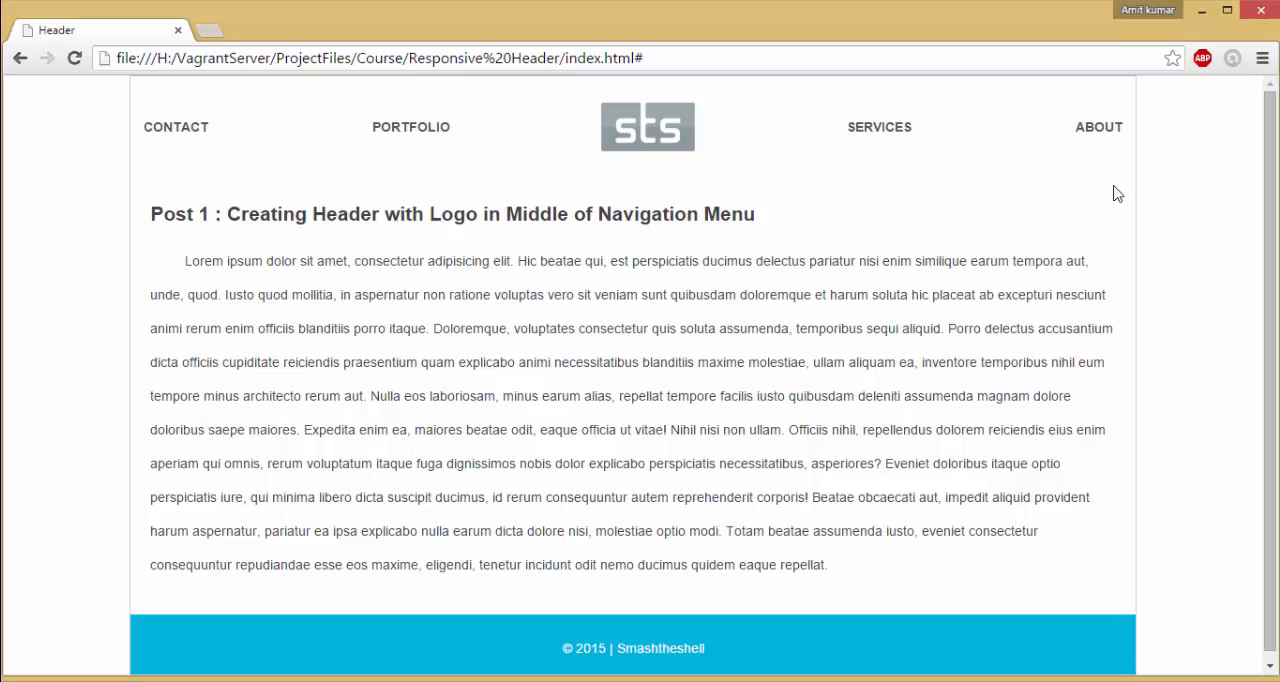
- In index.html remove the extra blank line after <body> and save
{"action": "key", "text": "alt+Tab"}
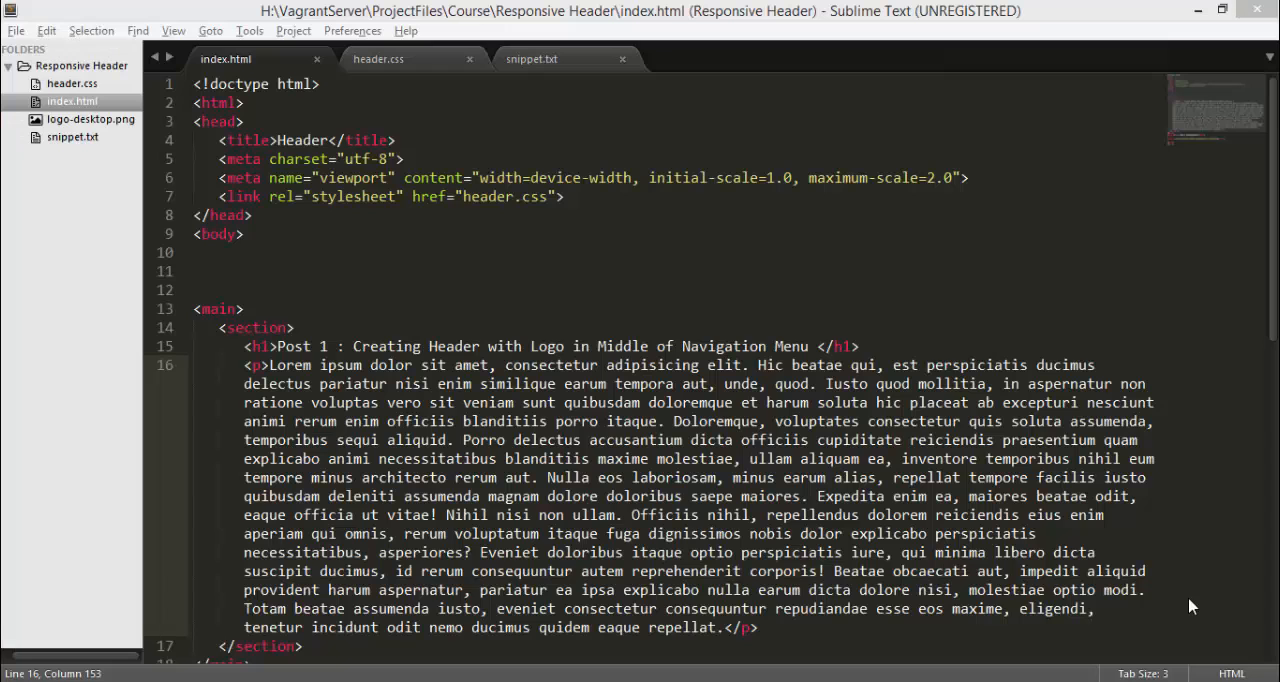
{"action": "left_click", "coordinate": [397, 286]}
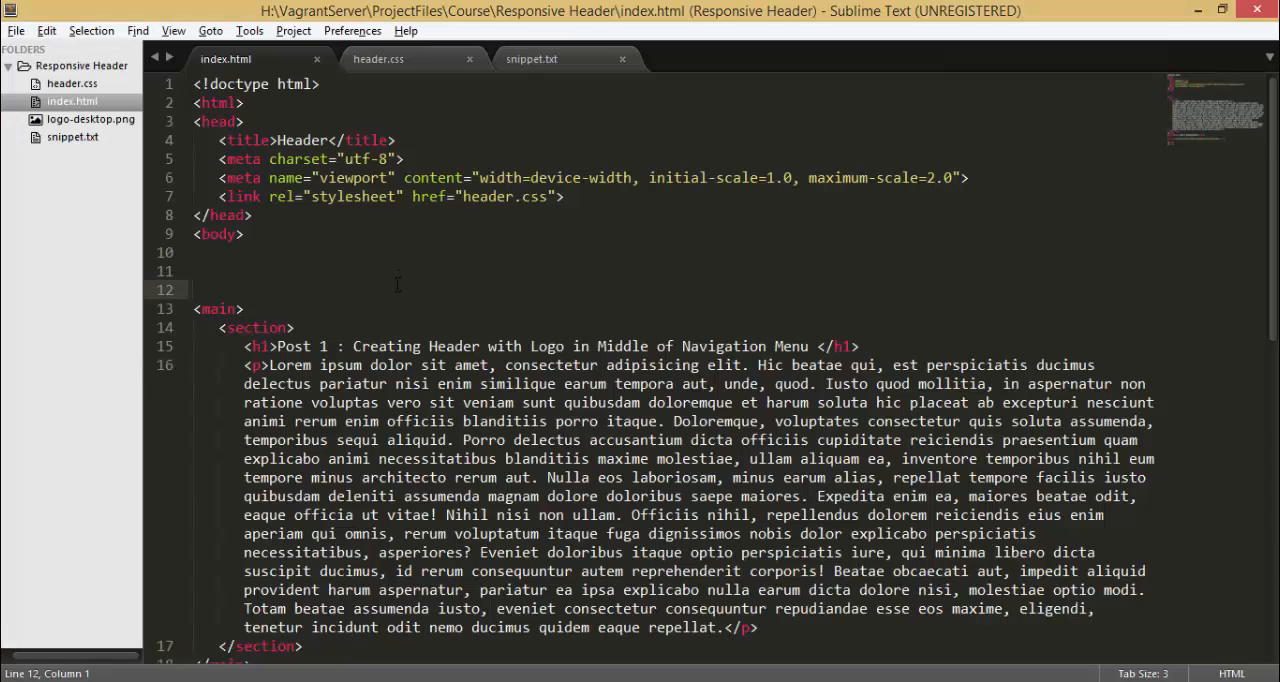
{"action": "key", "text": "BackSpace"}
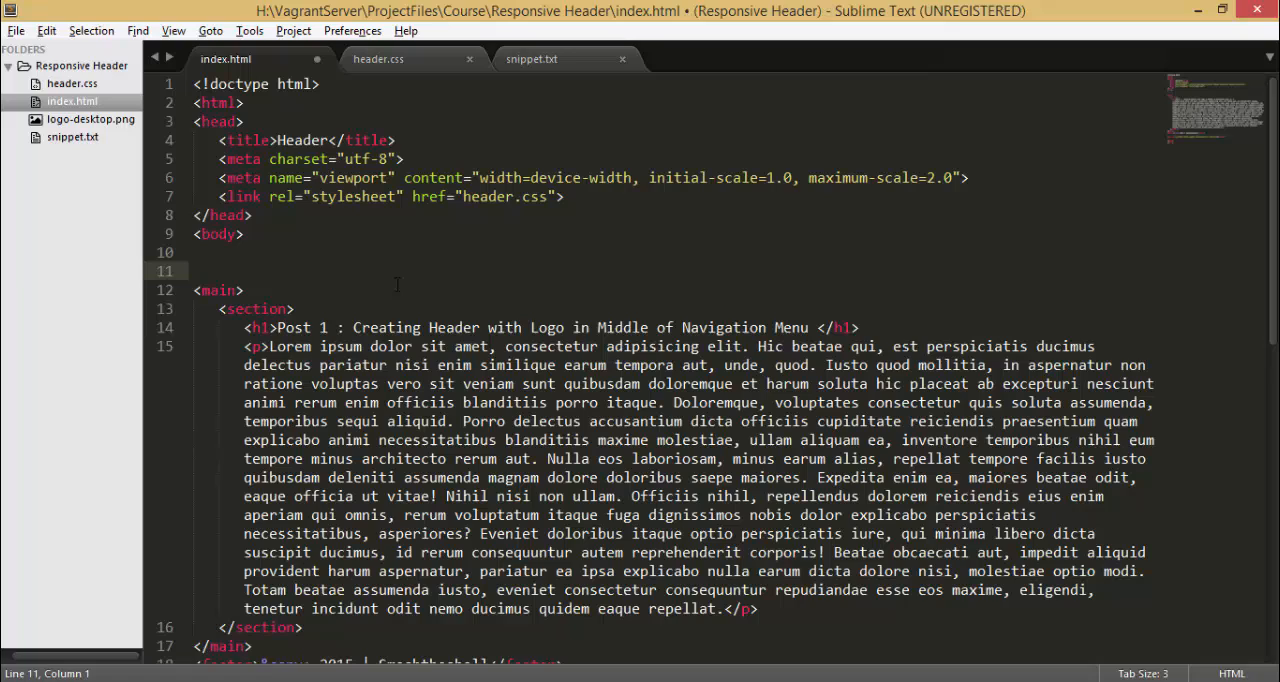
{"action": "key", "text": "ctrl+s"}
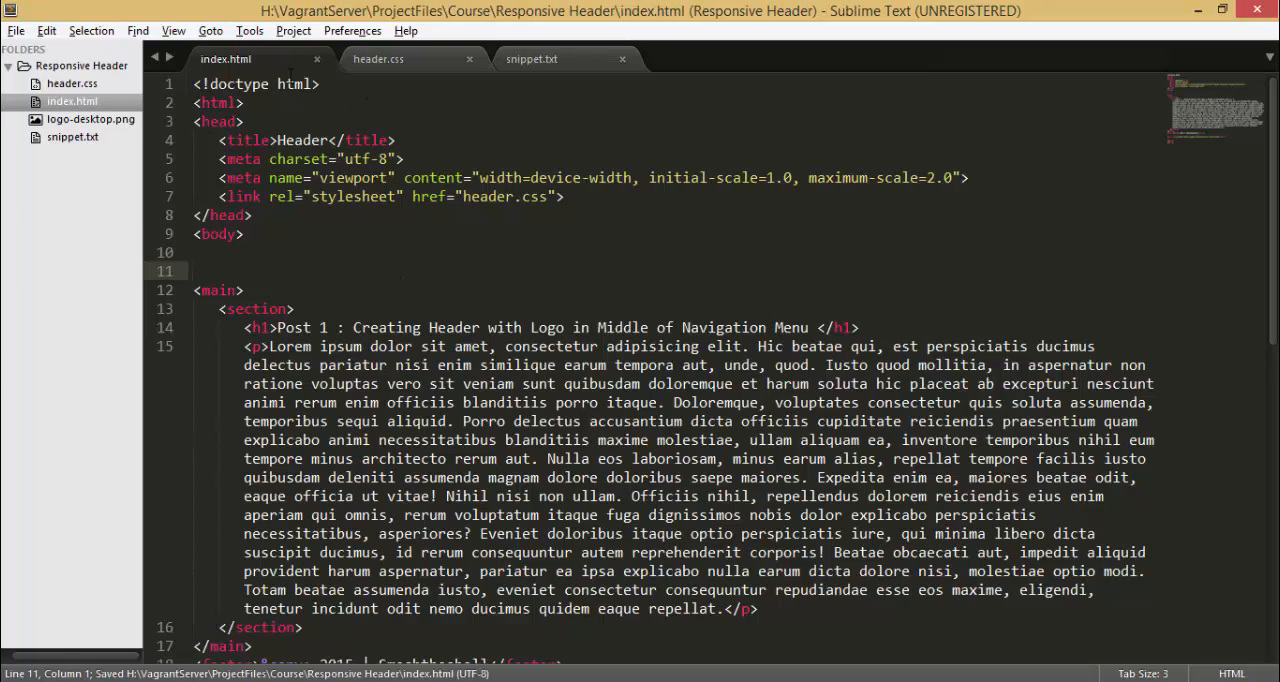
- Highlight the charset and viewport meta tags, marking the maximum-scale=2.0 setting
{"action": "left_click_drag", "start_coordinate": [220, 158], "coordinate": [522, 178]}
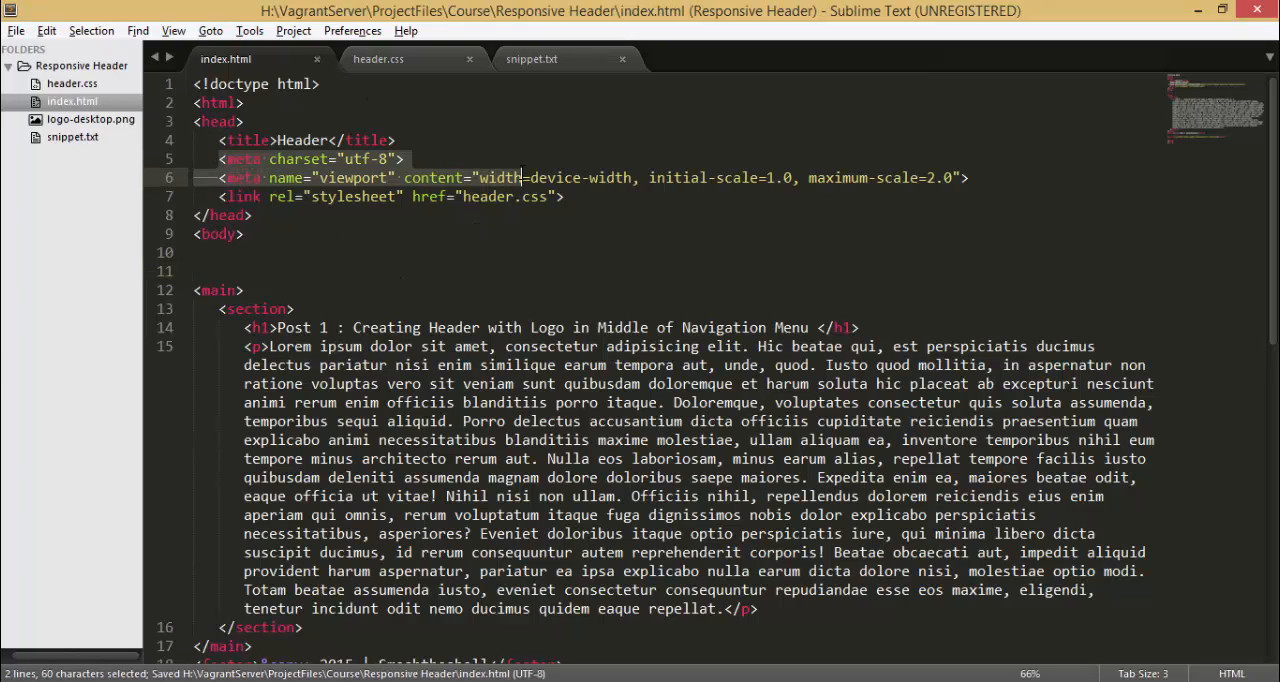
{"action": "left_click", "coordinate": [407, 159]}
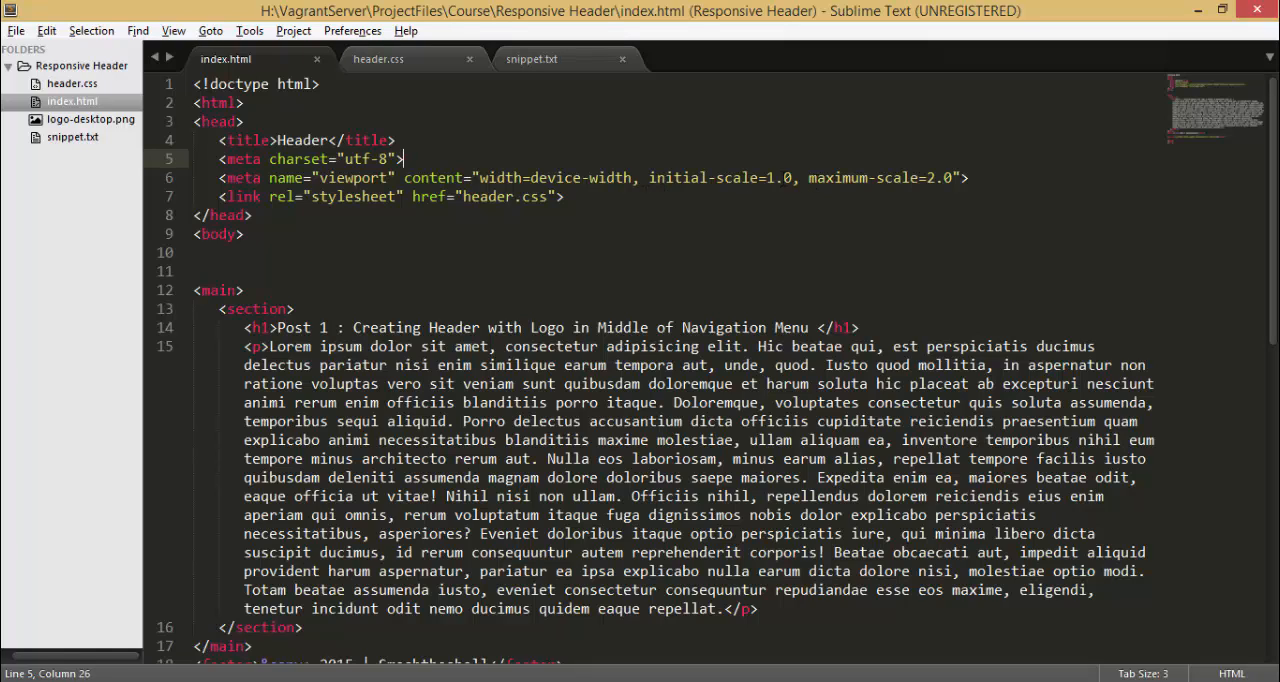
{"action": "left_click", "coordinate": [782, 177]}
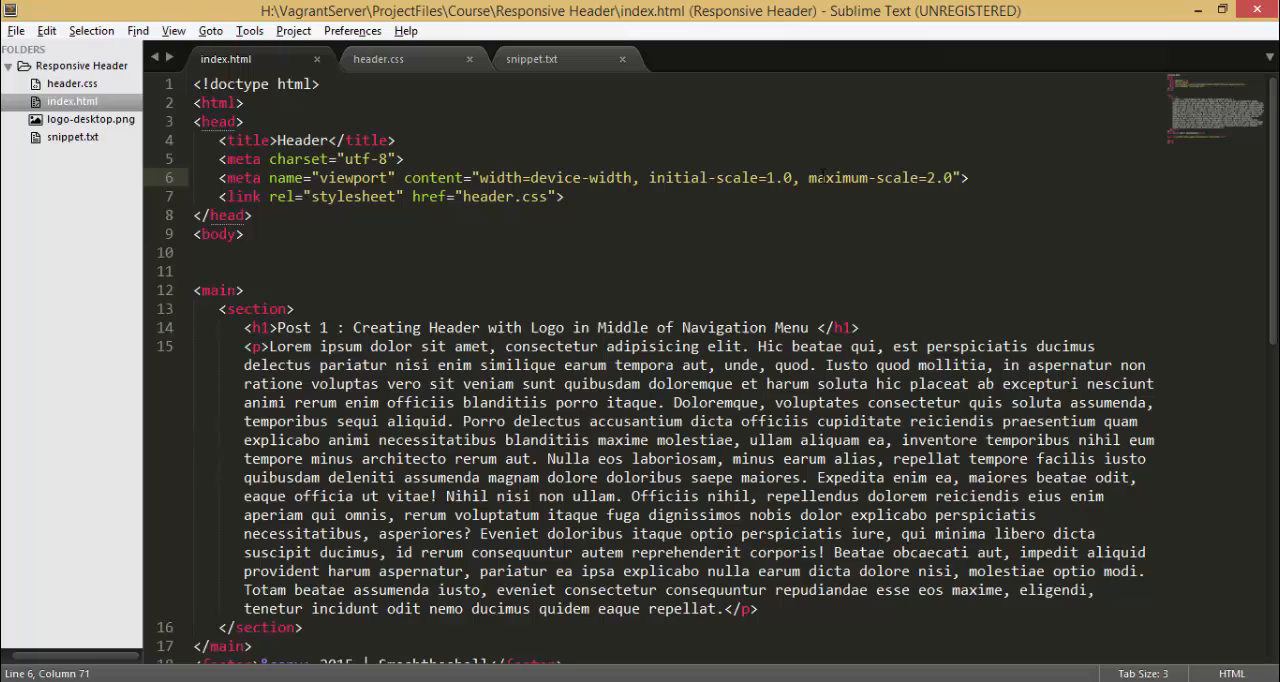
{"action": "left_click_drag", "start_coordinate": [809, 177], "coordinate": [957, 178]}
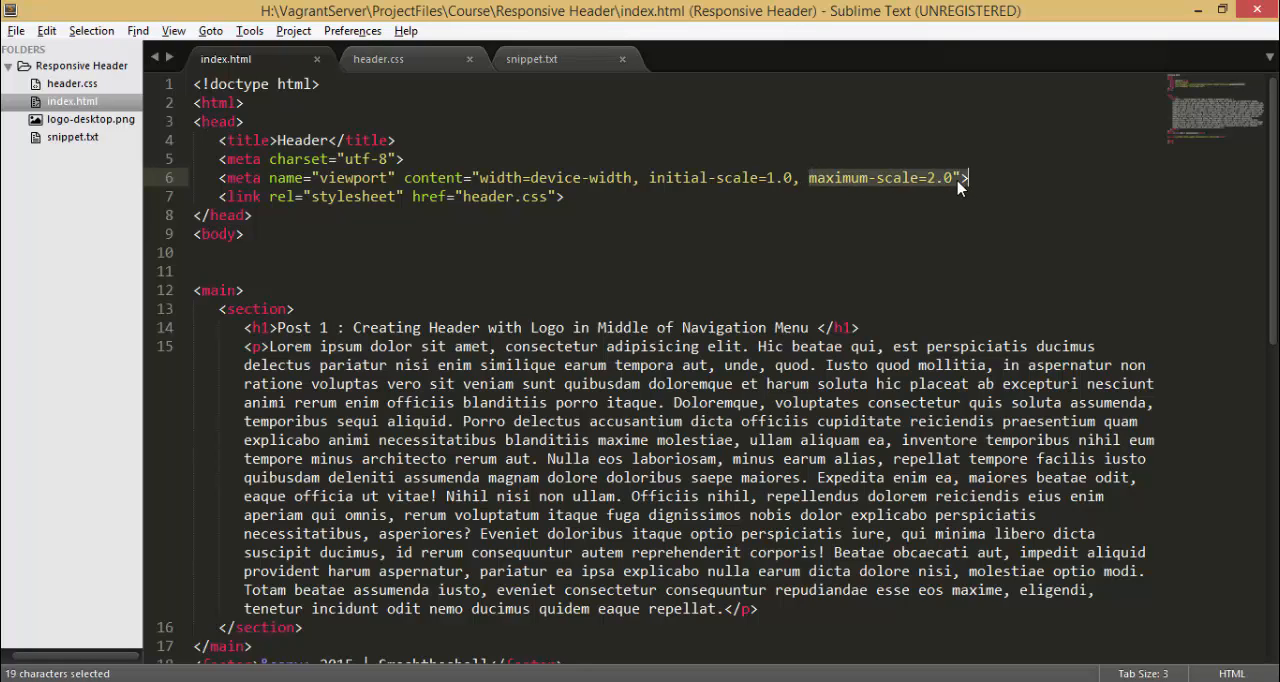
{"action": "left_click_drag", "start_coordinate": [953, 178], "coordinate": [884, 178]}
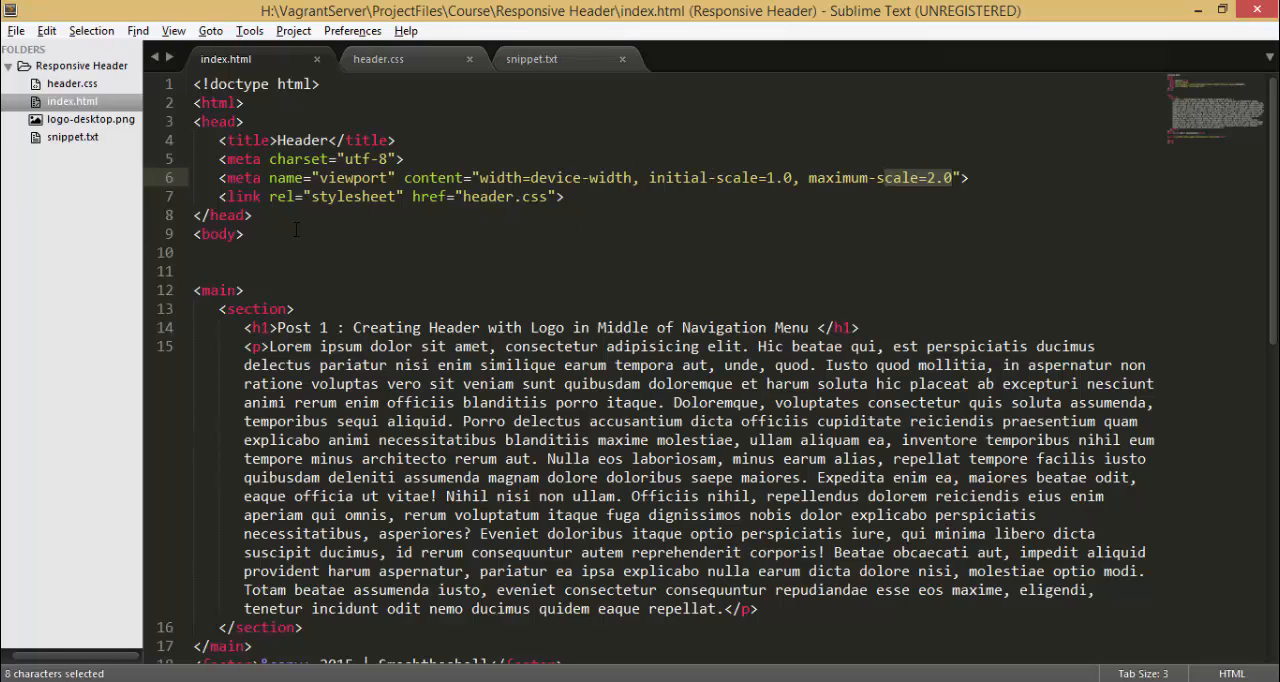
- Add a <header></header> block right after the opening body tag
{"action": "left_click", "coordinate": [272, 253]}
{"action": "key", "text": "ctrl+s"}
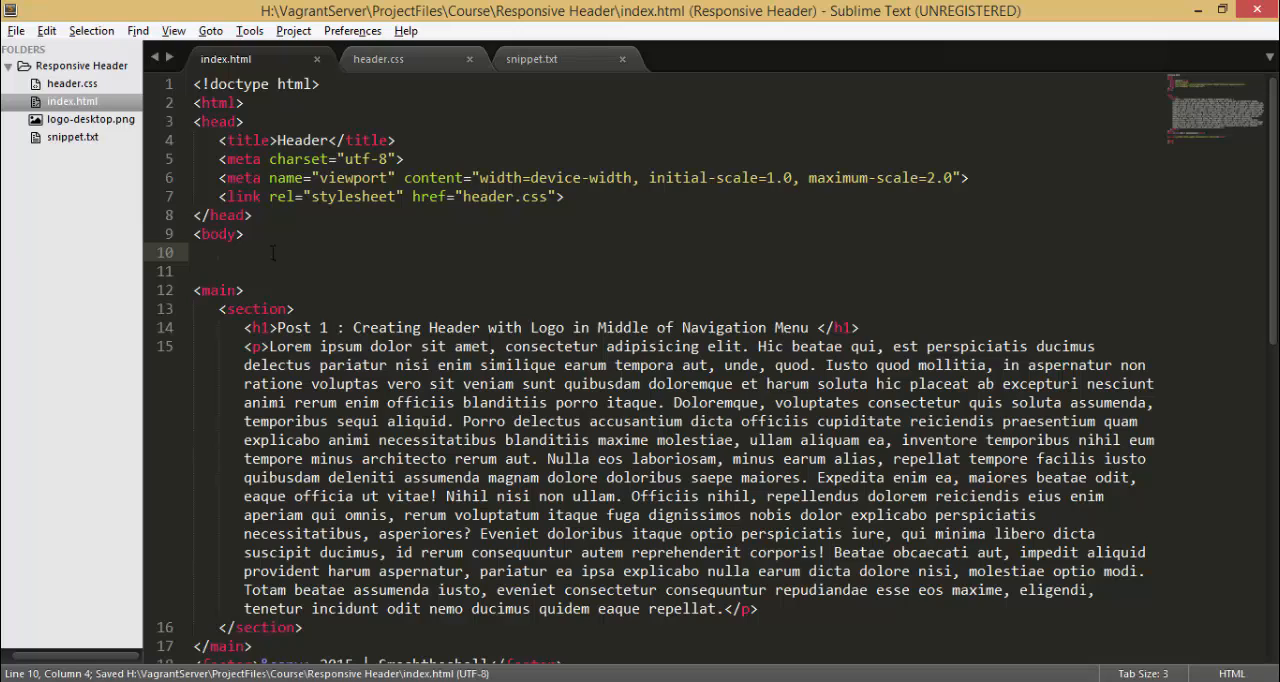
{"action": "key", "text": "Return"}
{"action": "key", "text": "Return"}
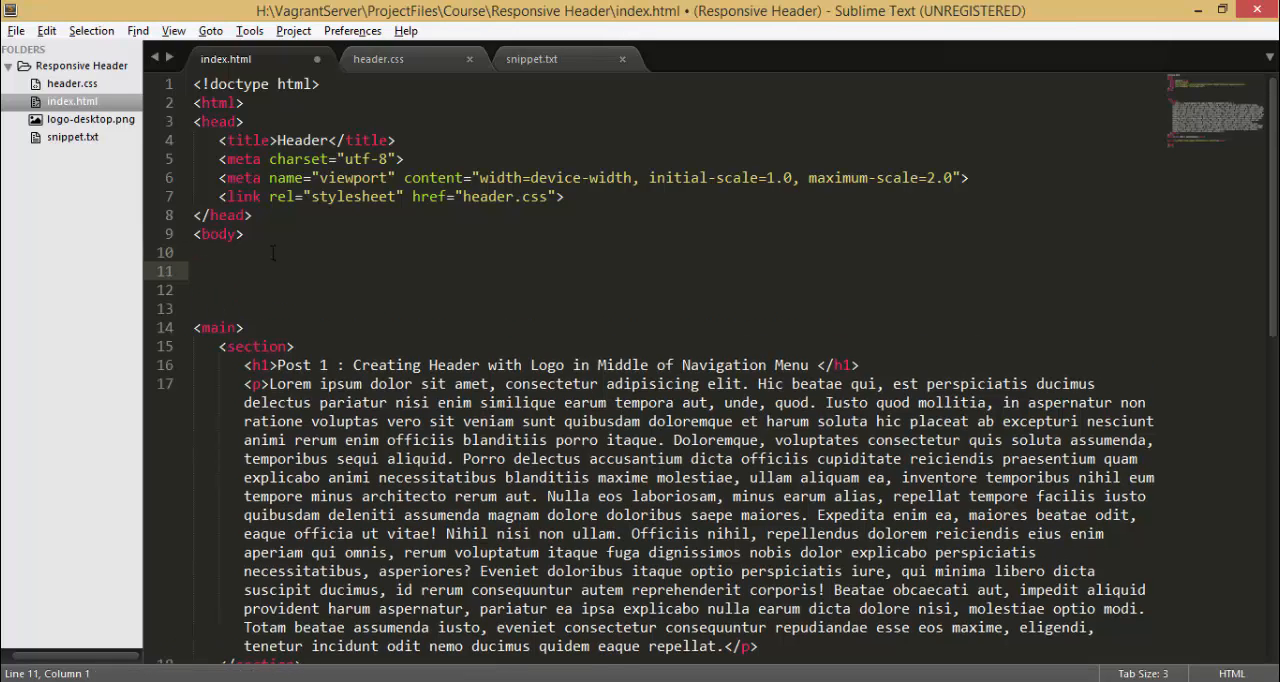
{"action": "type", "text": "<head"}
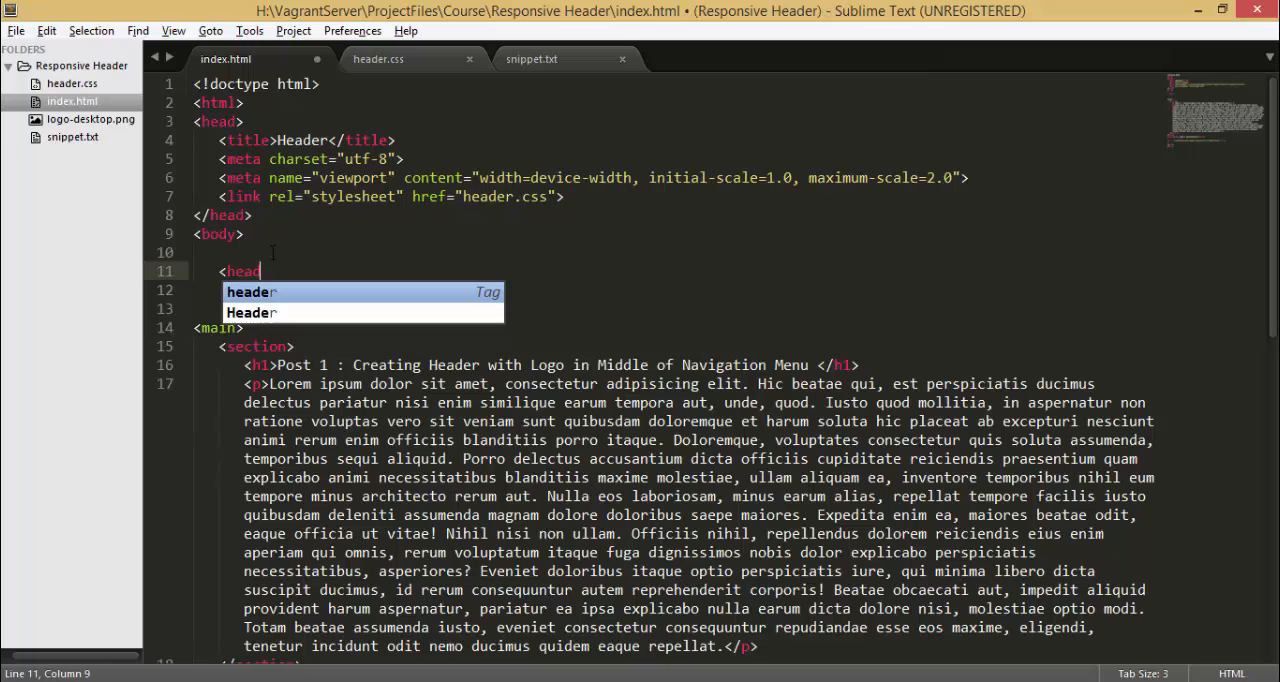
{"action": "type", "text": "er>"}
{"action": "key", "text": "Return"}
{"action": "type", "text": "\\"}
{"action": "key", "text": "Return"}
{"action": "key", "text": "BackSpace"}
{"action": "key", "text": "BackSpace"}
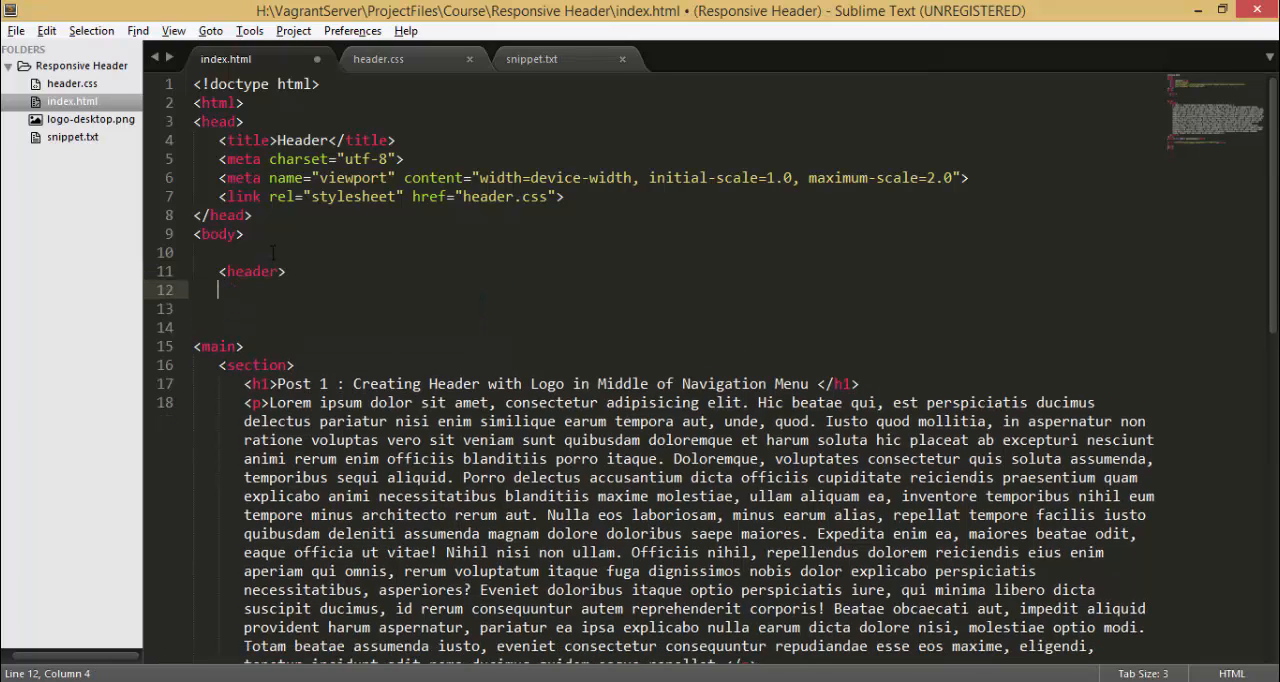
{"action": "key", "text": "Return"}
{"action": "key", "text": "Return"}
{"action": "type", "text": "</header>hea"}
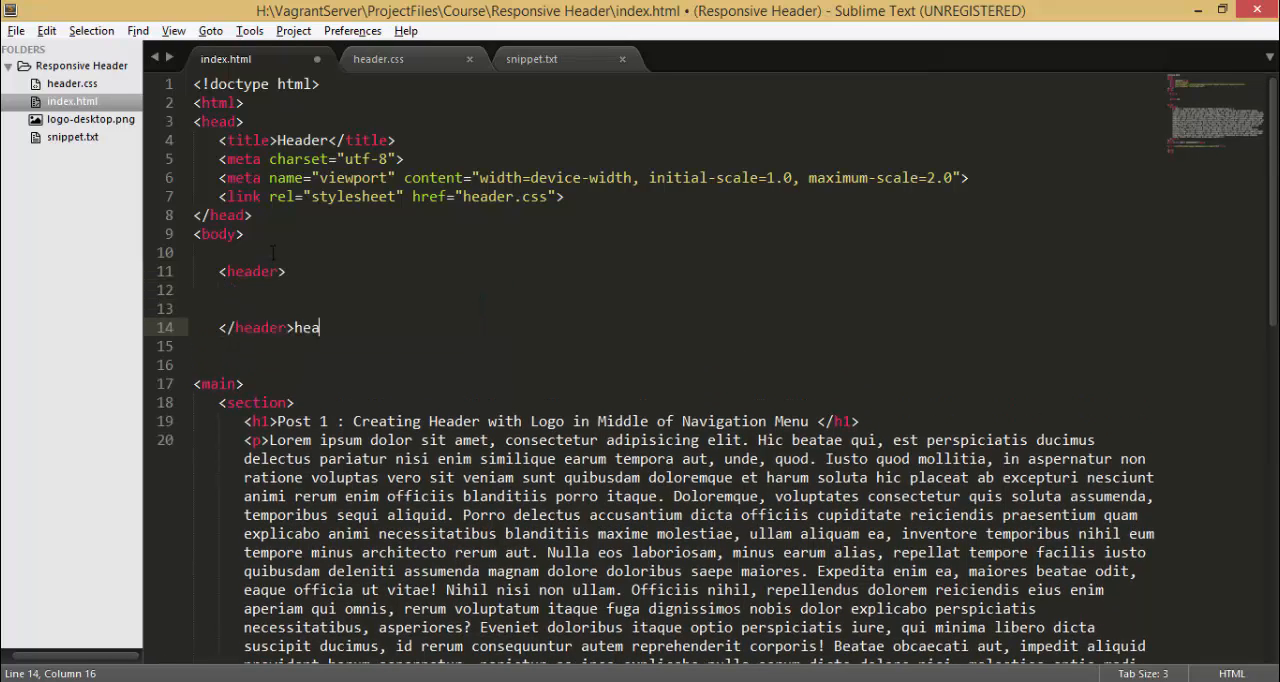
{"action": "key", "text": "BackSpace"}
{"action": "key", "text": "BackSpace"}
{"action": "key", "text": "Up"}
- Nest an empty <nav></nav> inside the header via autocomplete
{"action": "key", "text": "Tab"}
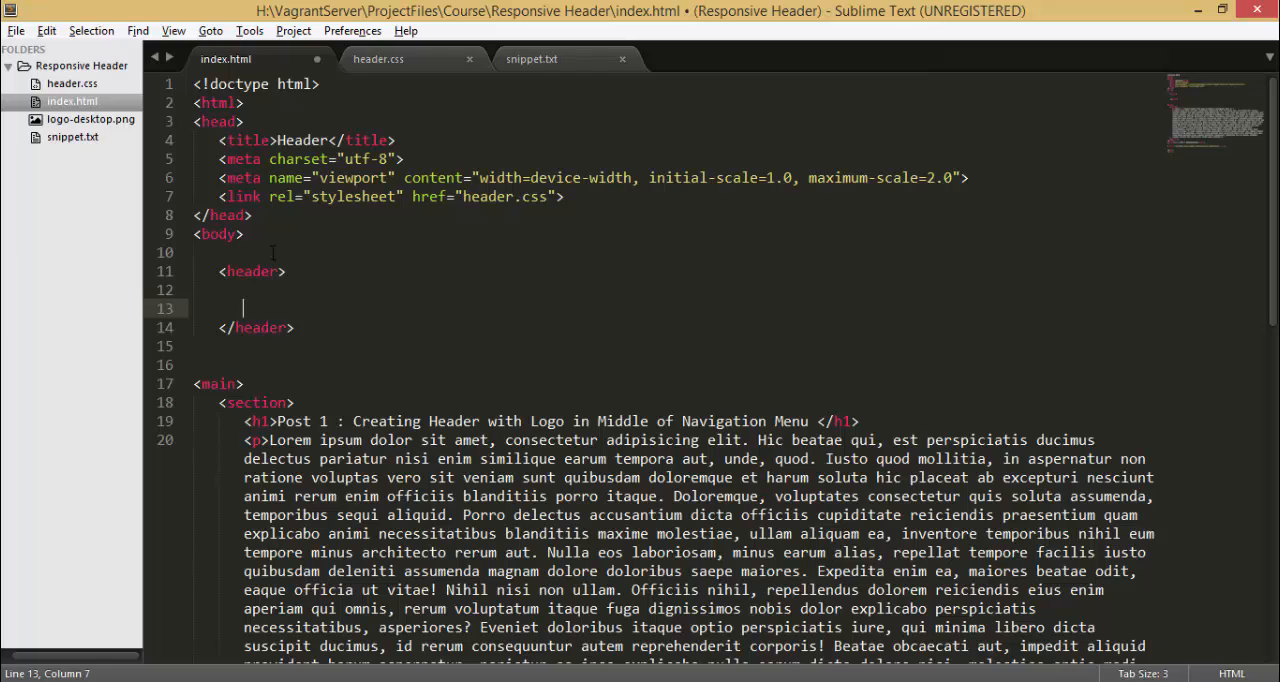
{"action": "key", "text": "Up"}
{"action": "type", "text": "<na"}
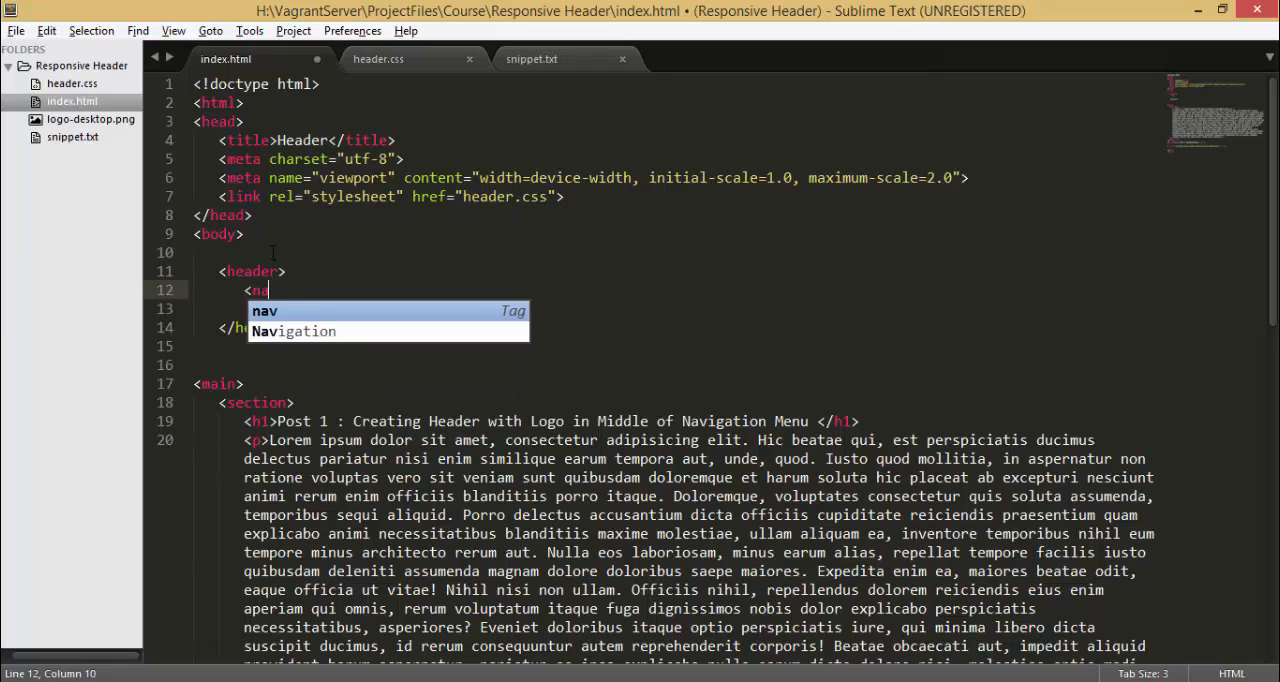
{"action": "key", "text": "Tab"}
{"action": "key", "text": "Return"}
{"action": "key", "text": "Return"}
{"action": "key", "text": "Return"}
{"action": "type", "text": ">"}
{"action": "key", "text": "BackSpace"}
{"action": "key", "text": "BackSpace"}
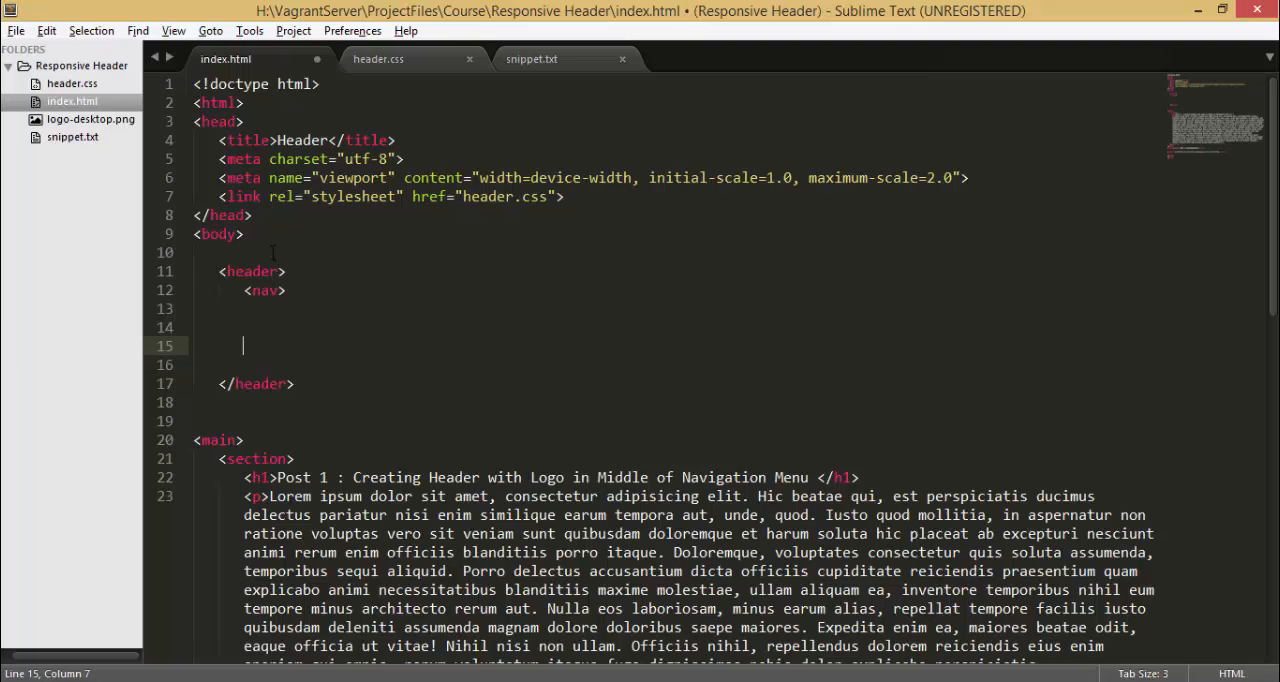
{"action": "type", "text": "</nav>"}
- Delete the stray blank lines in and below the nav and save index.html
{"action": "key", "text": "Up"}
{"action": "key", "text": "Up"}
{"action": "key", "text": "ctrl+shift+k"}
{"action": "key", "text": "Down"}
{"action": "key", "text": "Down"}
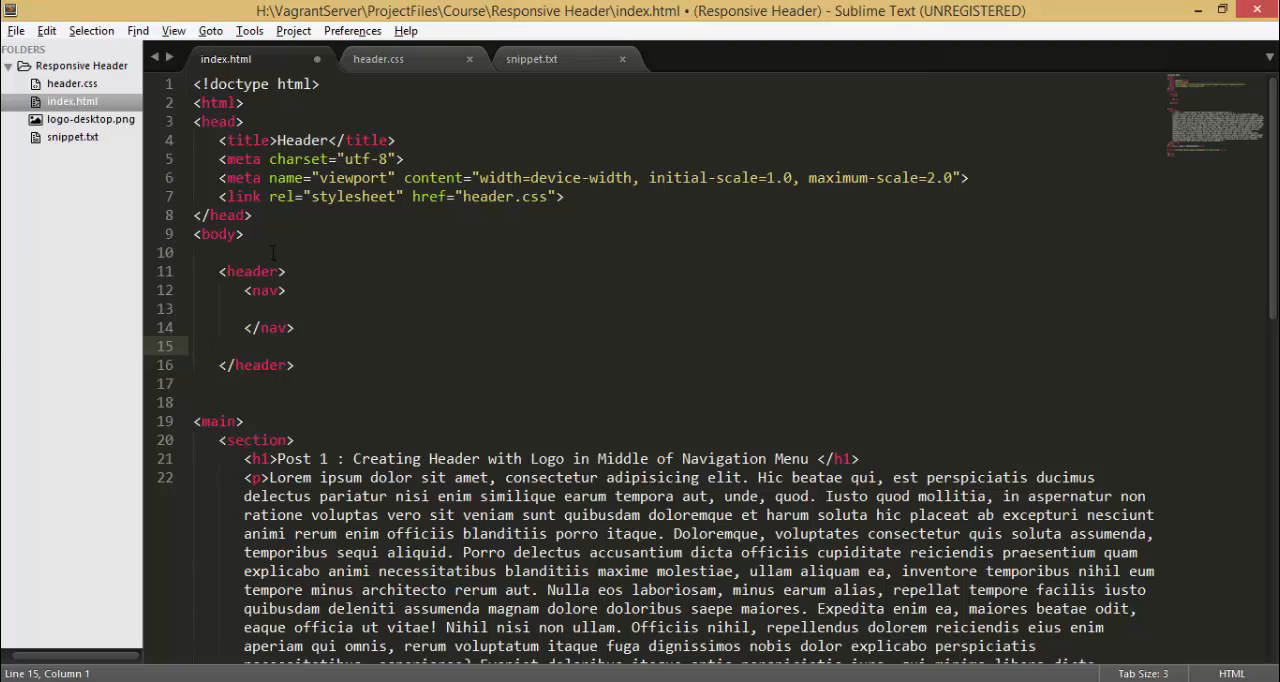
{"action": "key", "text": "ctrl+shift+k"}
{"action": "key", "text": "Up"}
{"action": "key", "text": "Up"}
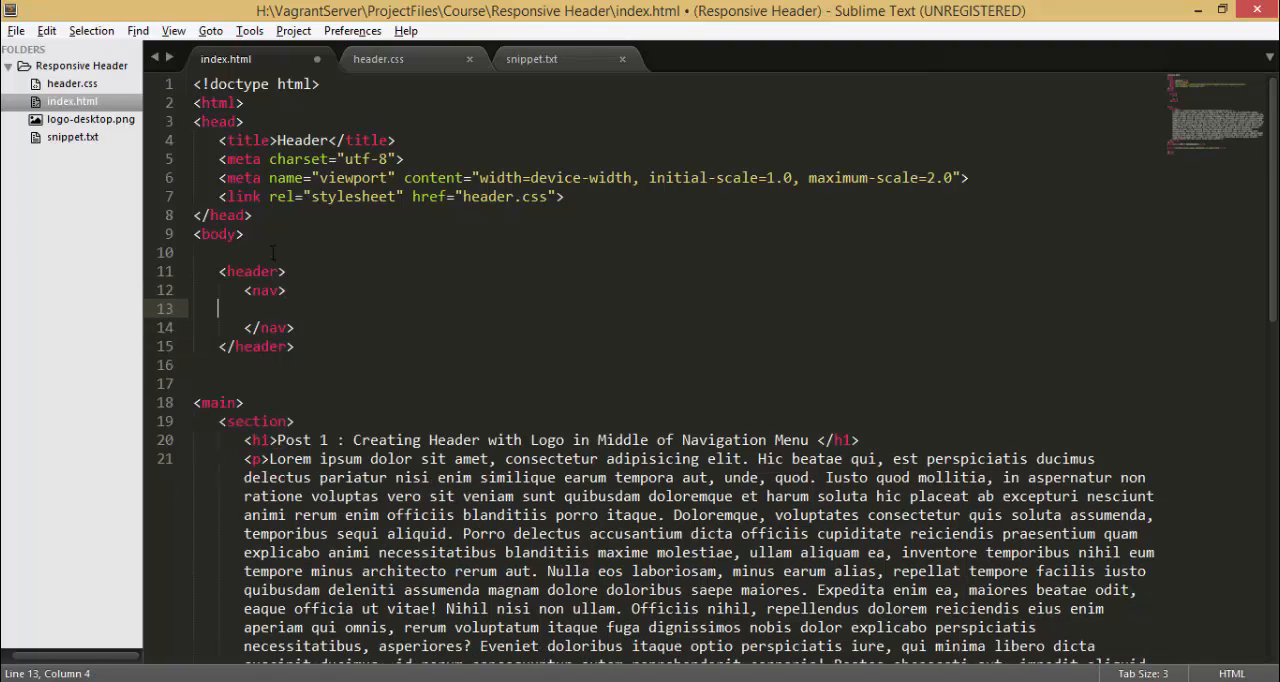
{"action": "key", "text": "ctrl+s"}
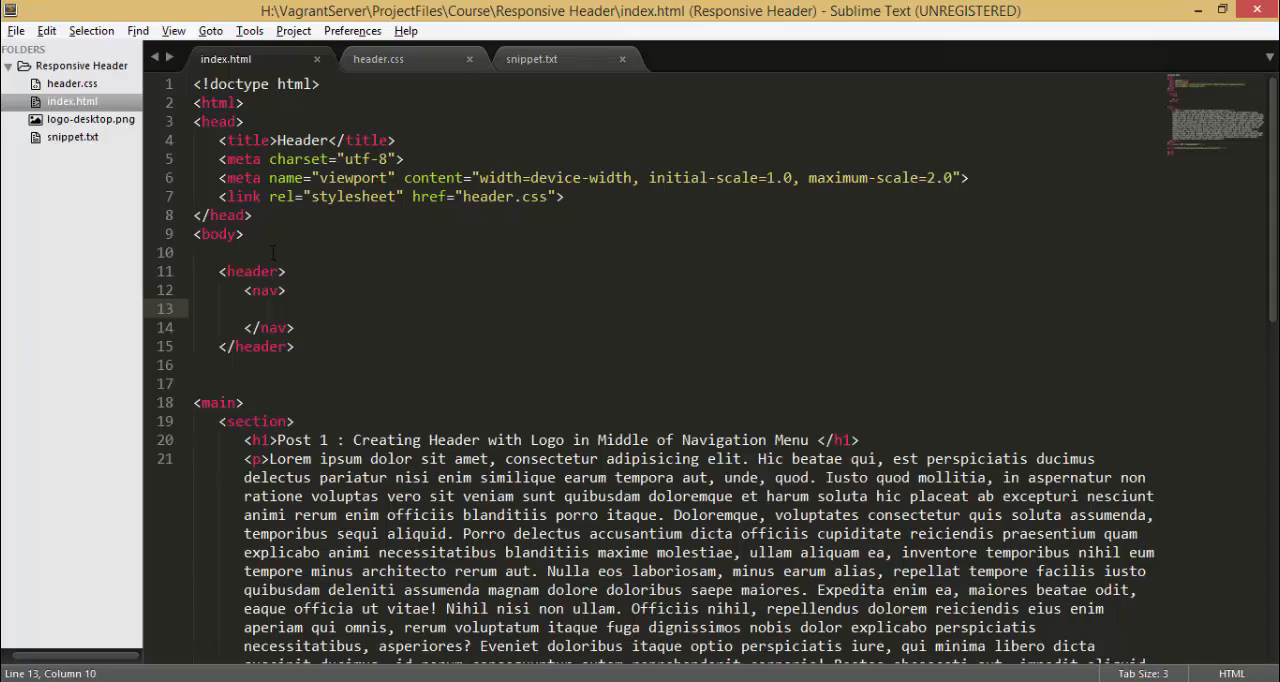
{"action": "type", "text": "ul"}
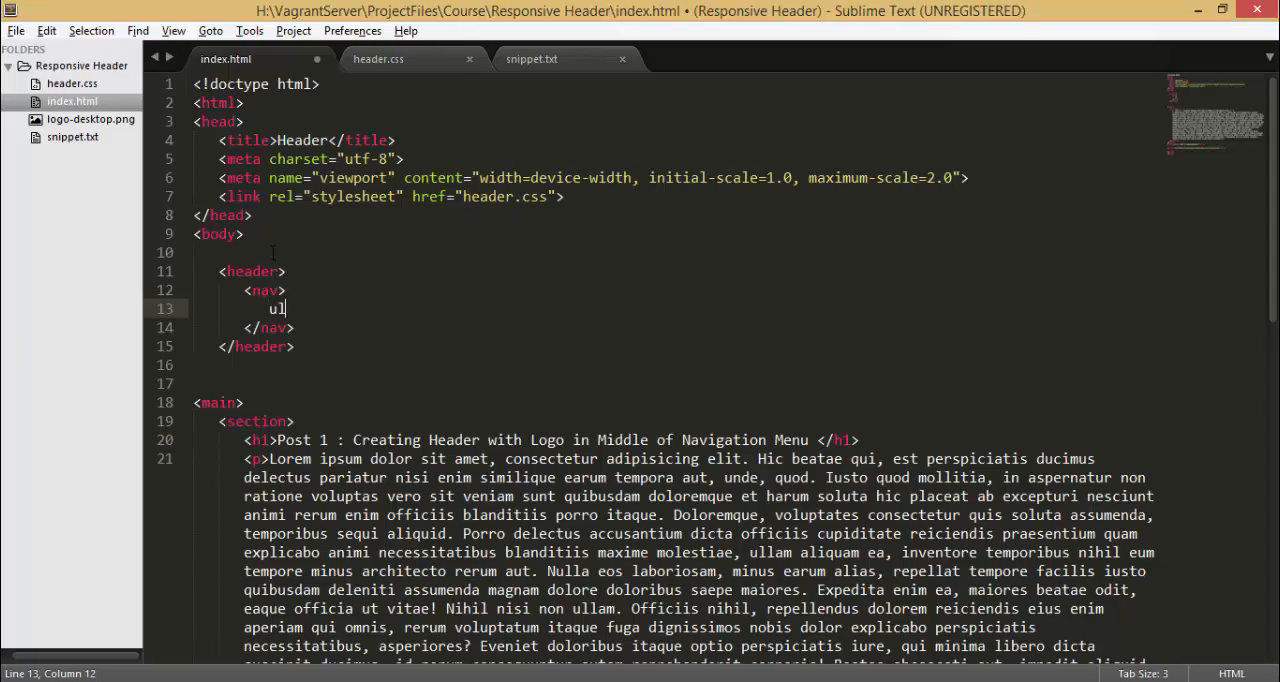
{"action": "type", "text": "."}
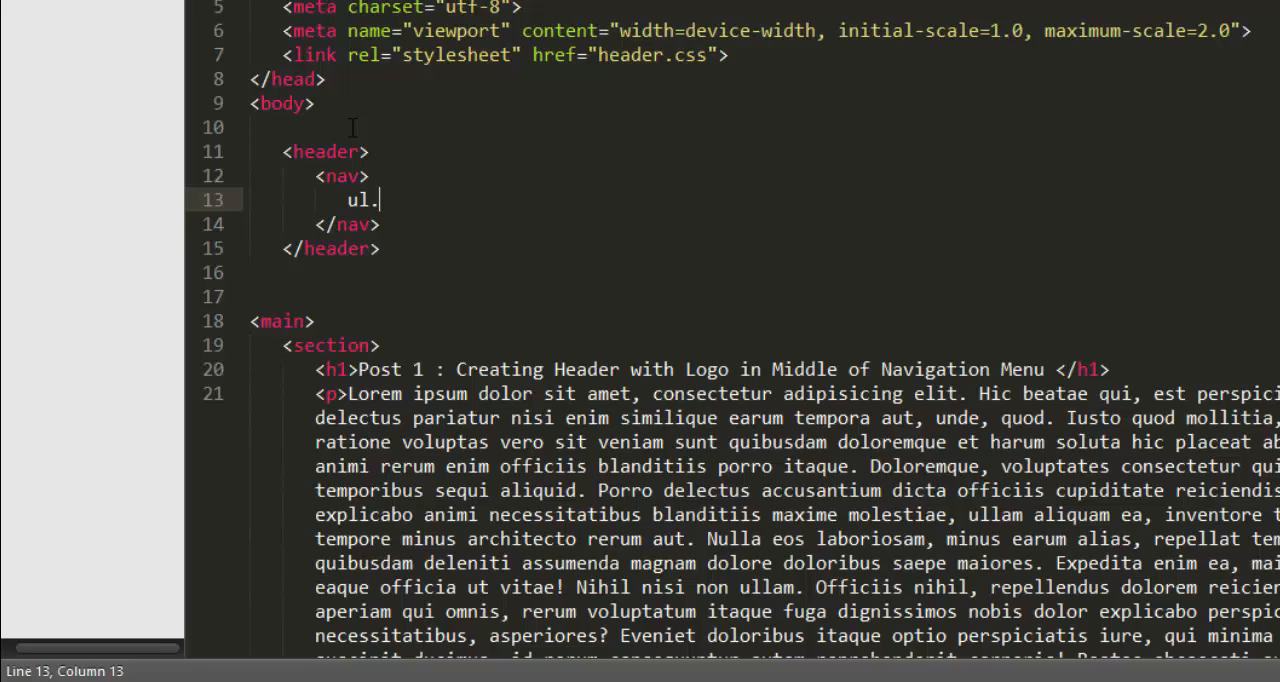
{"action": "type", "text": "nav-li"}
{"action": "type", "text": "st."}
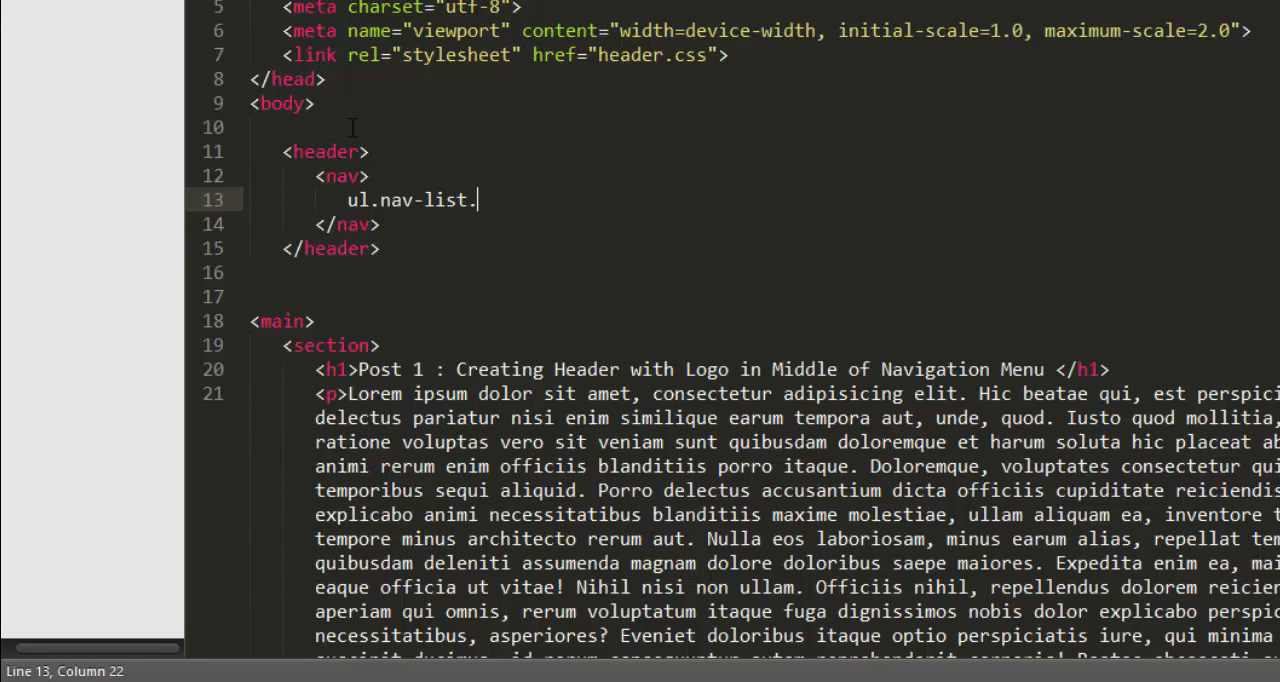
{"action": "type", "text": "nav-op"}
{"action": "type", "text": "en#"}
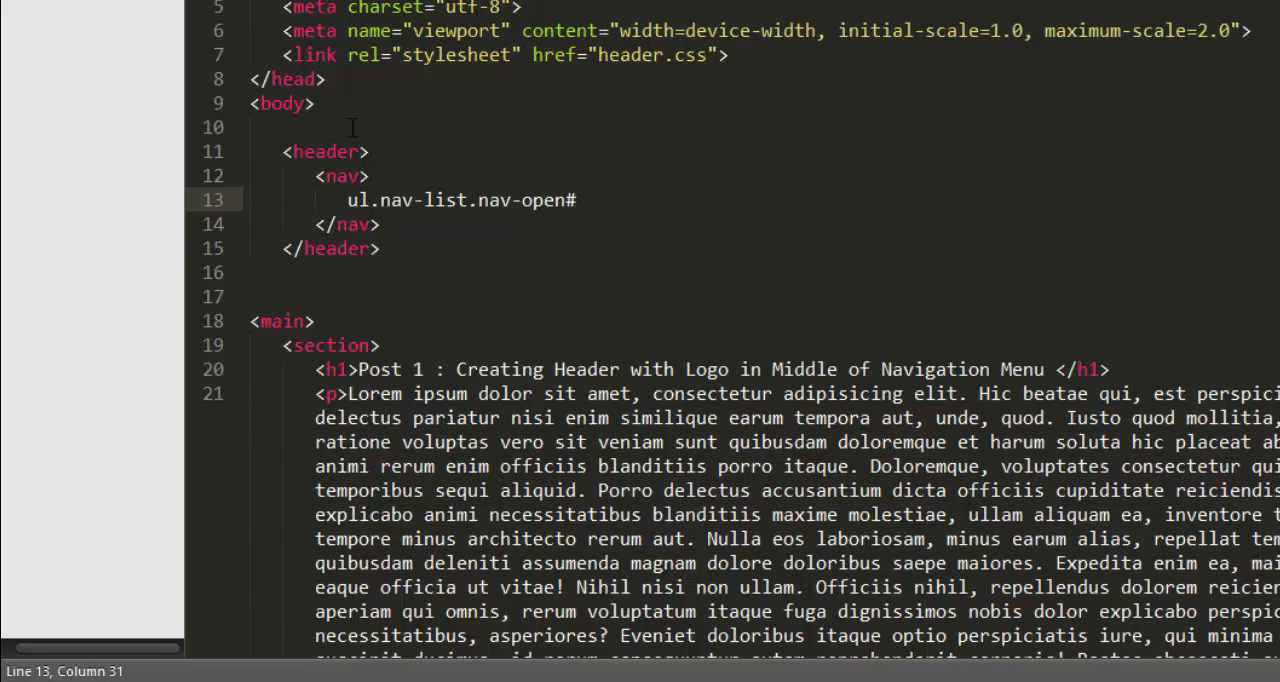
{"action": "type", "text": "nav"}
{"action": "type", "text": ">"}
{"action": "type", "text": "li"}
{"action": "type", "text": "*5"}
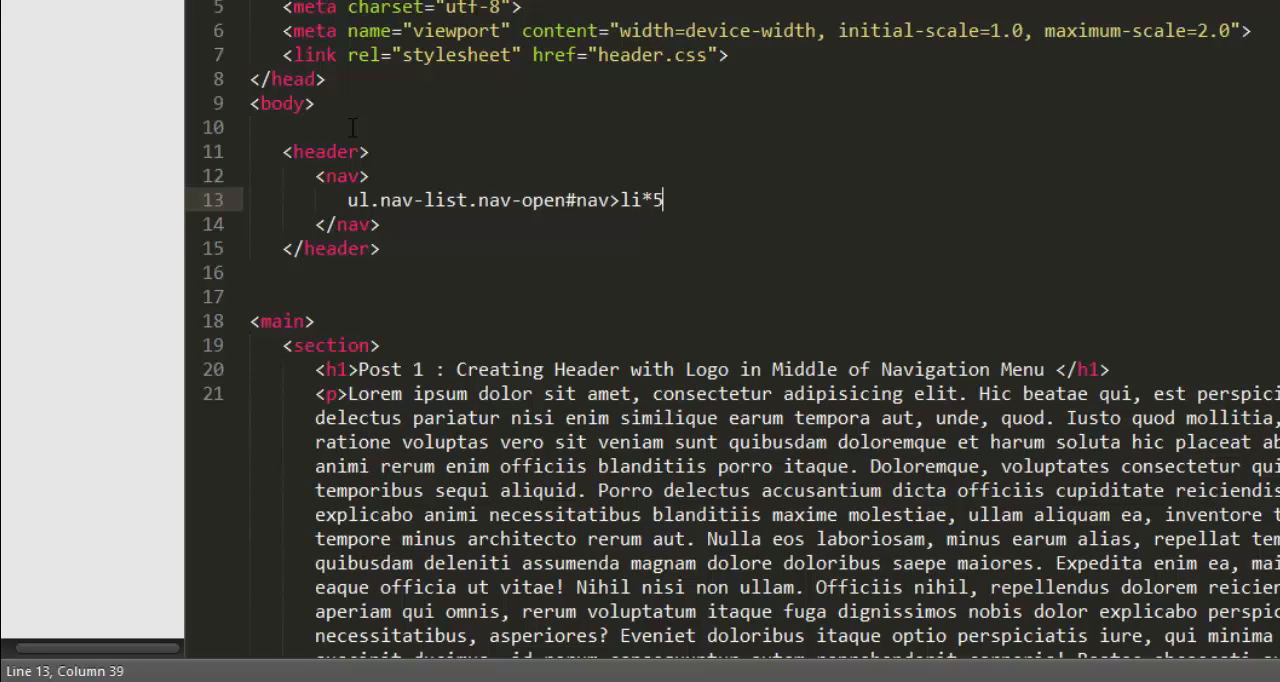
{"action": "type", "text": ">"}
{"action": "type", "text": "a"}
{"action": "type", "text": "[]"}
- Finish the Emmet abbreviation ul.nav-list.nav-open#nav>li*5>a[href="#"]{Contact} on line 13
{"action": "key", "text": "Left"}
{"action": "type", "text": "href=\"#"}
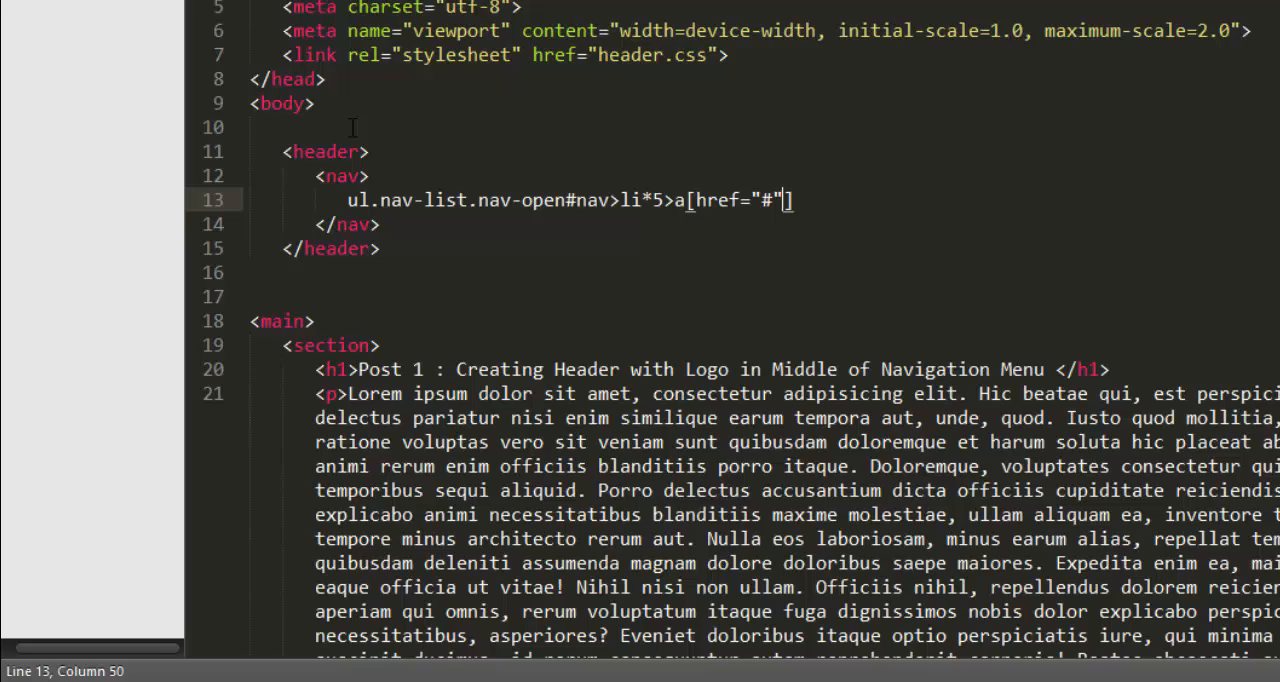
{"action": "key", "text": "Right"}
{"action": "key", "text": "Right"}
{"action": "type", "text": "{"}
{"action": "type", "text": "Conta"}
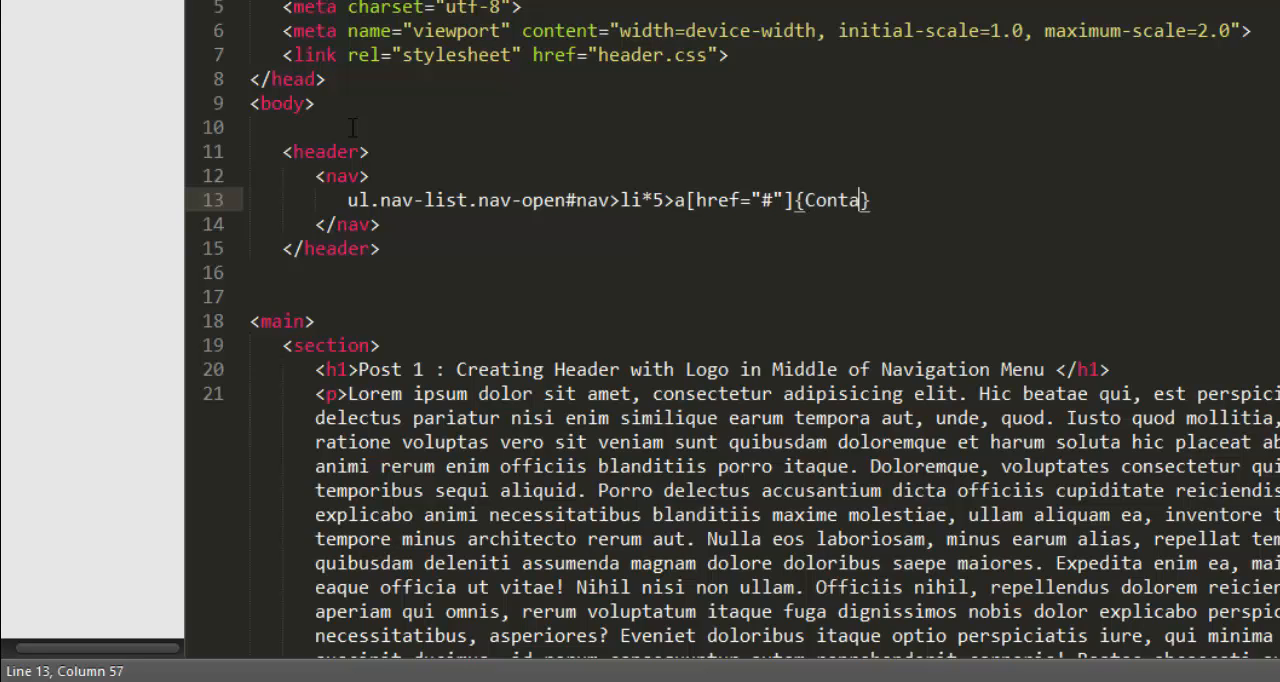
{"action": "type", "text": "ct"}
{"action": "key", "text": "Right"}
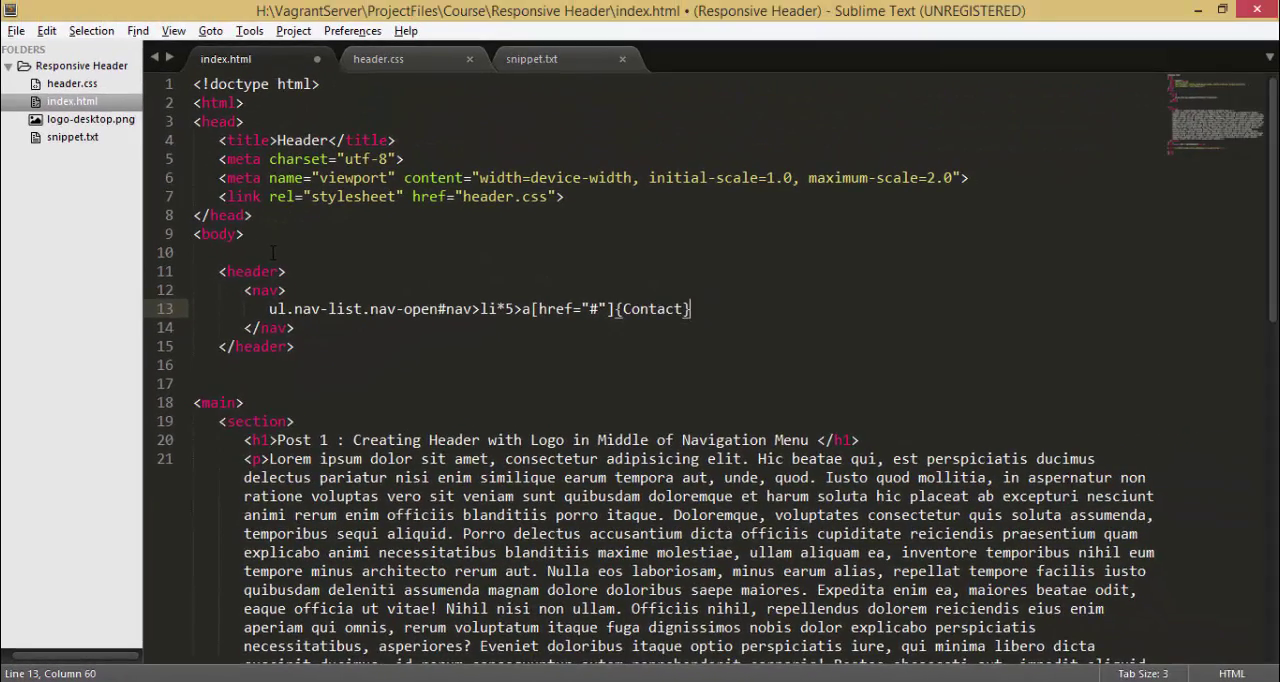
- Expand the abbreviation into five Contact list items and save
{"action": "key", "text": "Tab"}
{"action": "key", "text": "ctrl+s"}
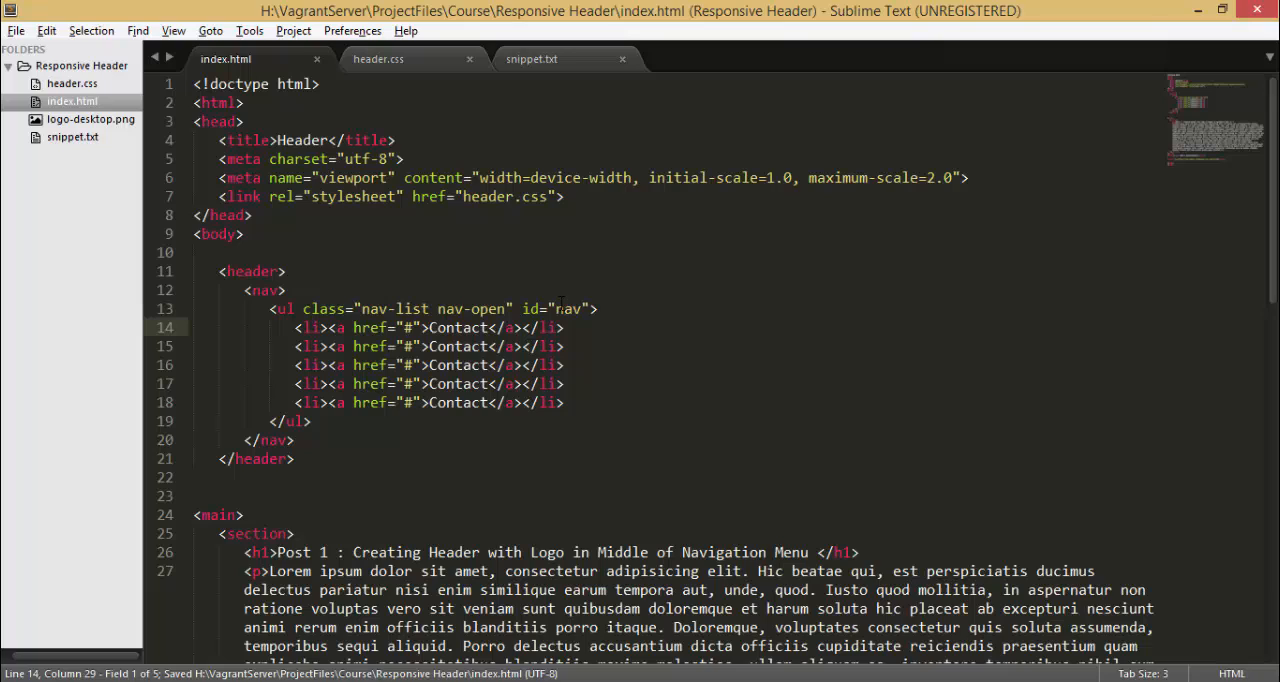
{"action": "key", "text": "alt+F3"}
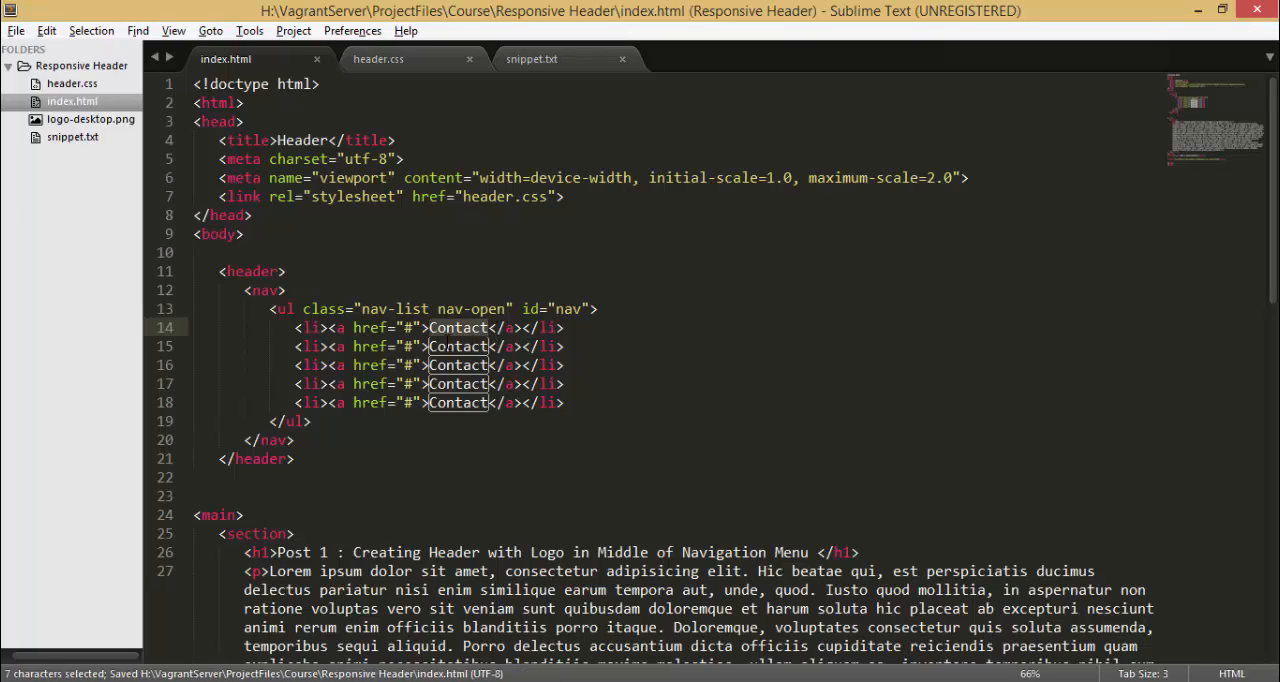
{"action": "left_click", "coordinate": [470, 365]}
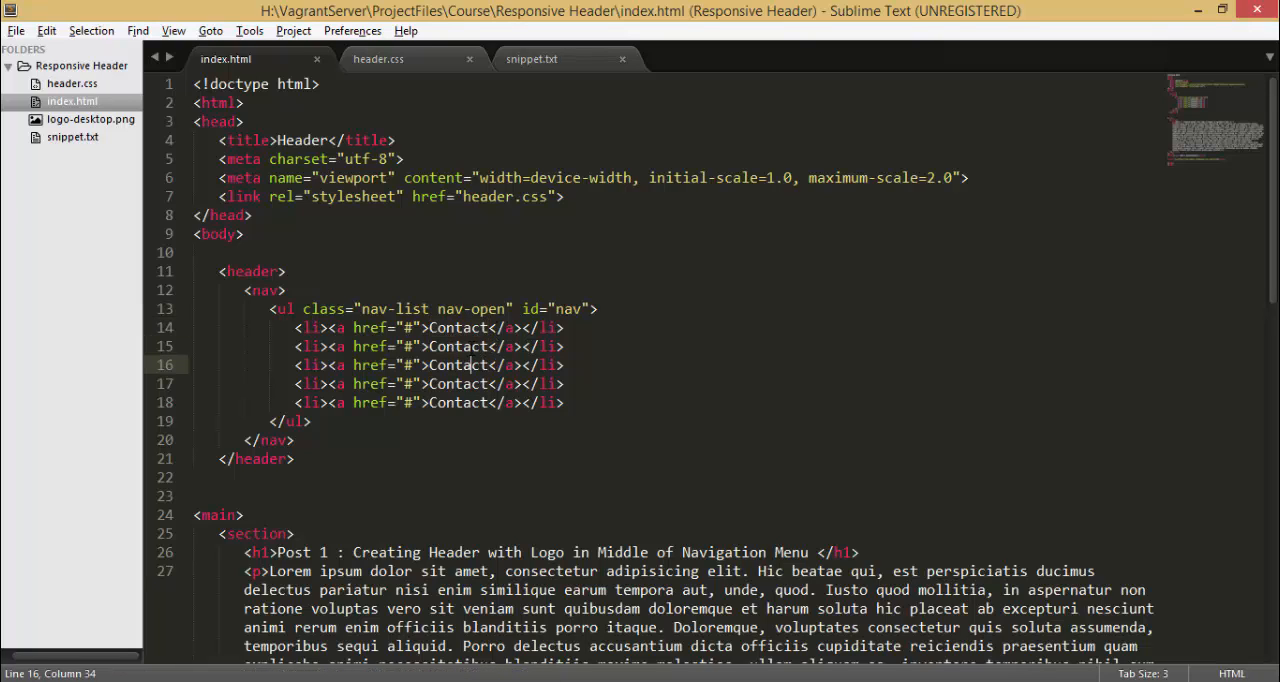
- Rename links to Portfolio, Services and About, then select the third item's Contact
{"action": "double_click", "coordinate": [458, 346]}
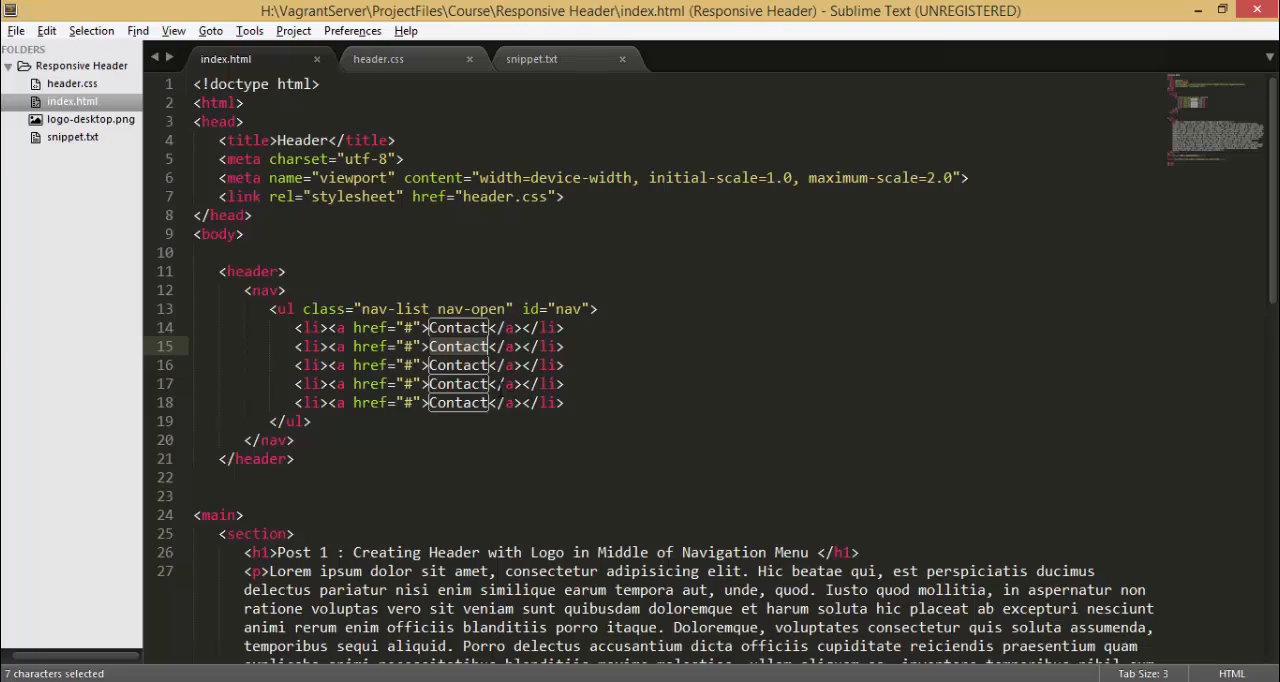
{"action": "type", "text": "Port"}
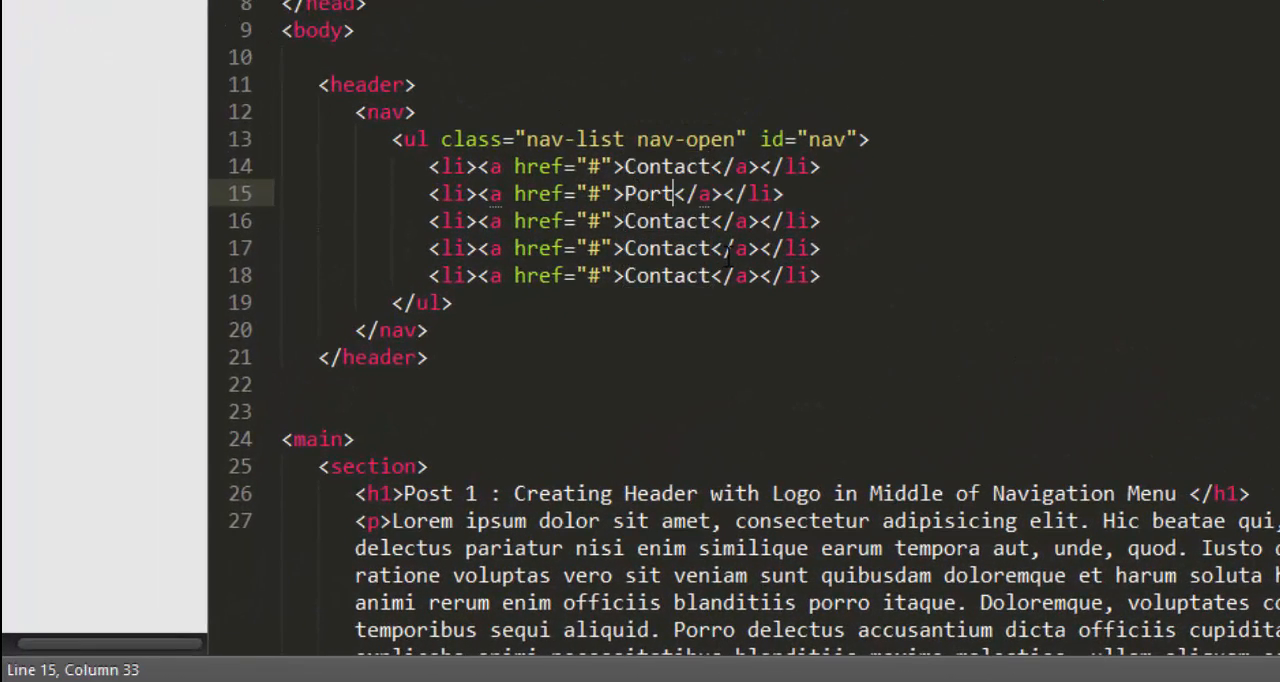
{"action": "type", "text": "folio"}
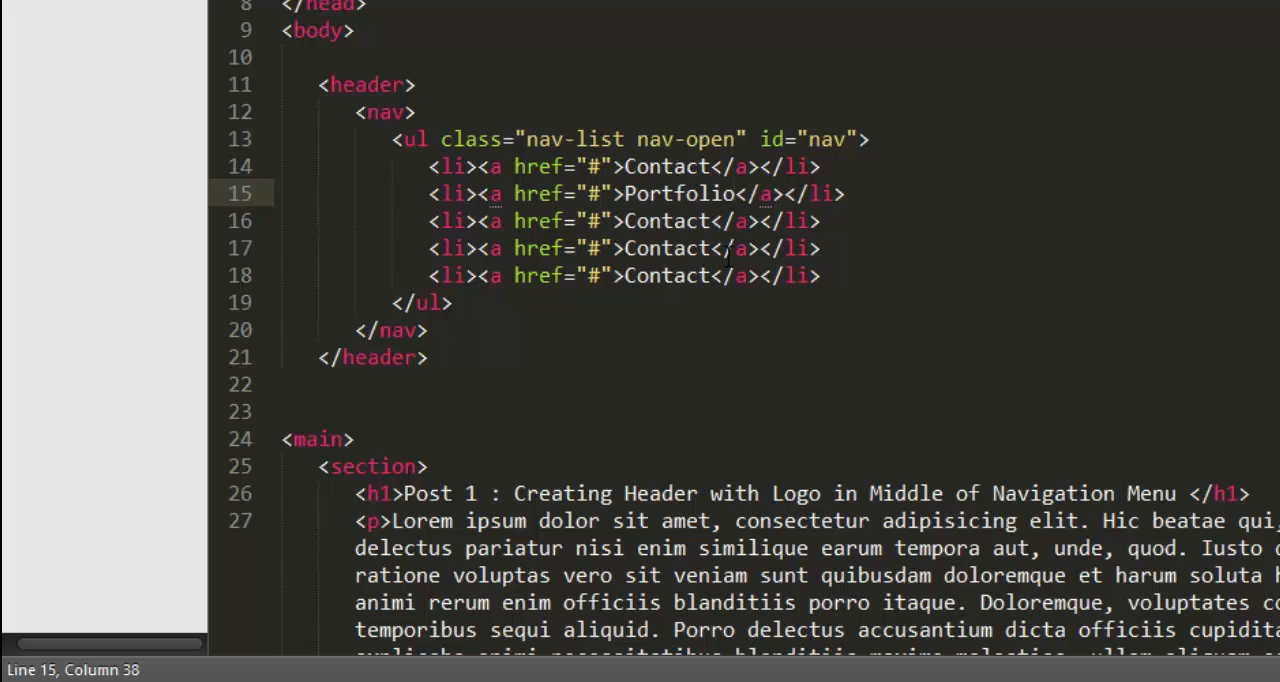
{"action": "double_click", "coordinate": [703, 248]}
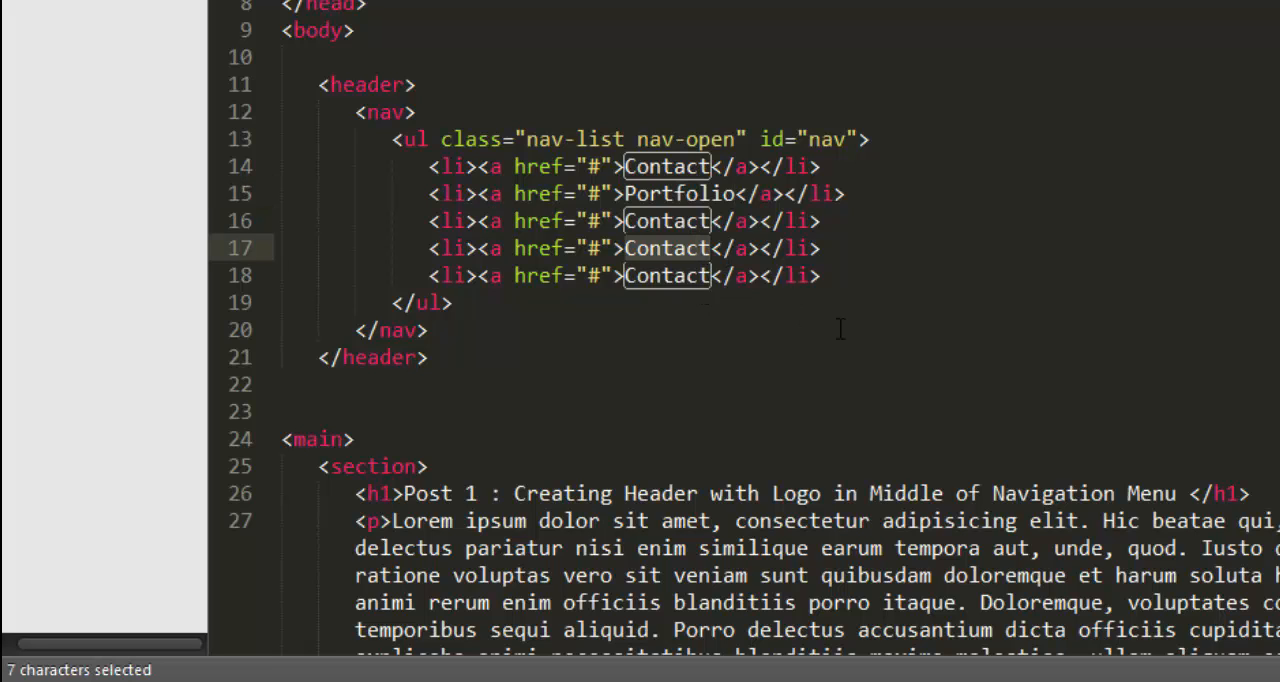
{"action": "type", "text": "Service"}
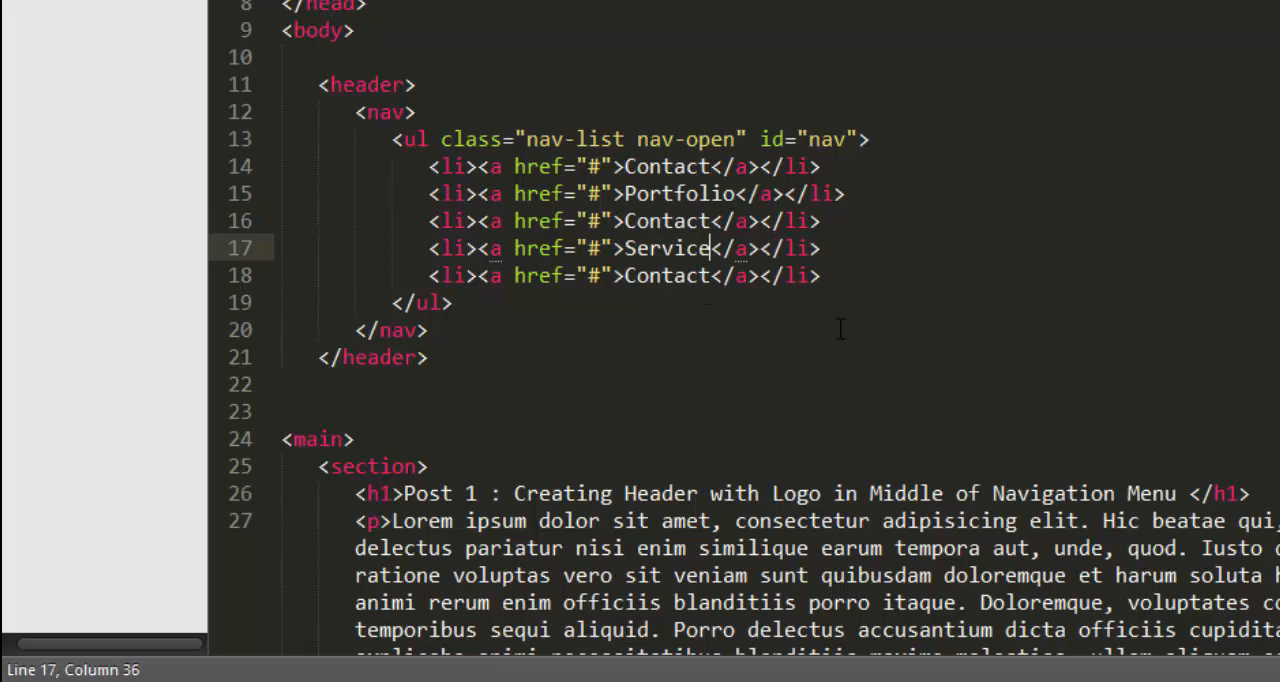
{"action": "type", "text": "s"}
{"action": "double_click", "coordinate": [668, 276]}
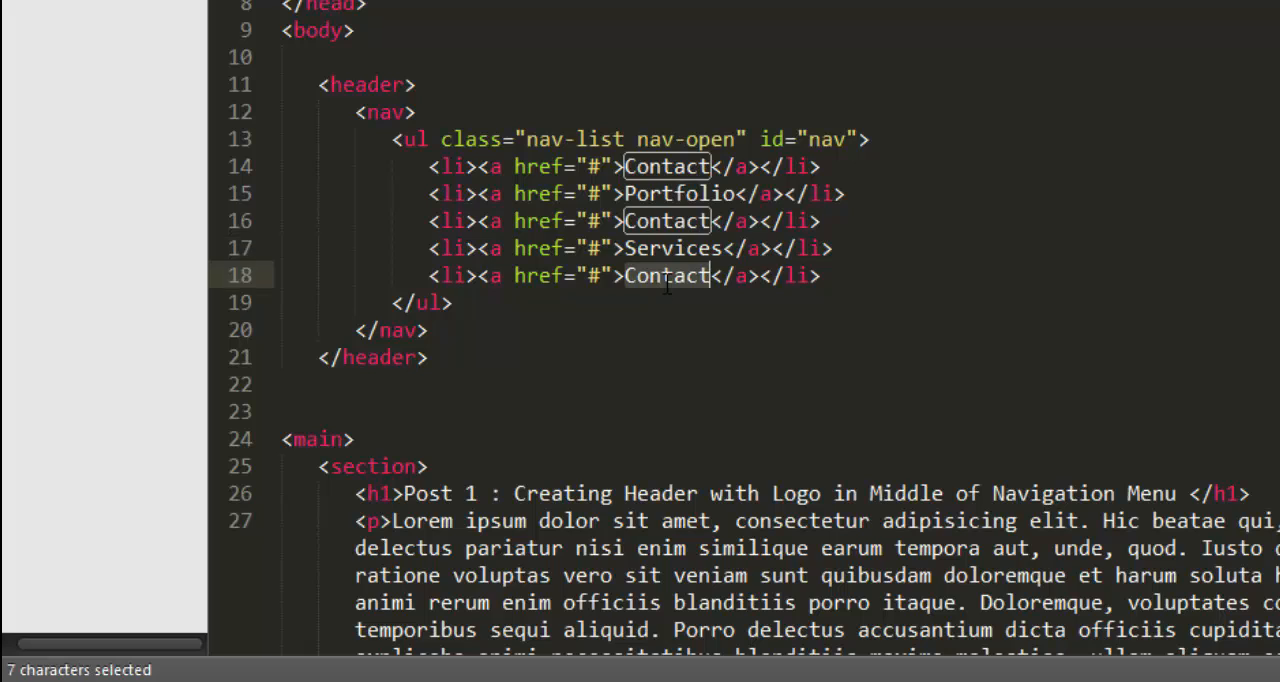
{"action": "type", "text": "About"}
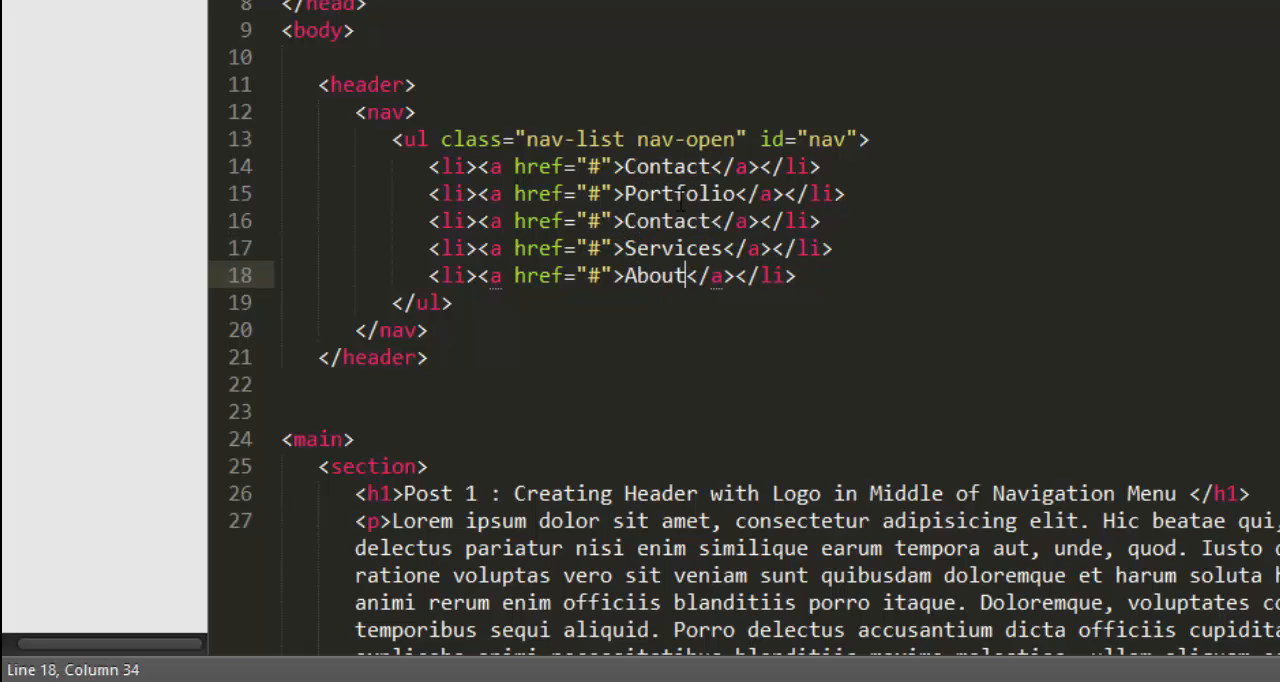
{"action": "left_click", "coordinate": [680, 222]}
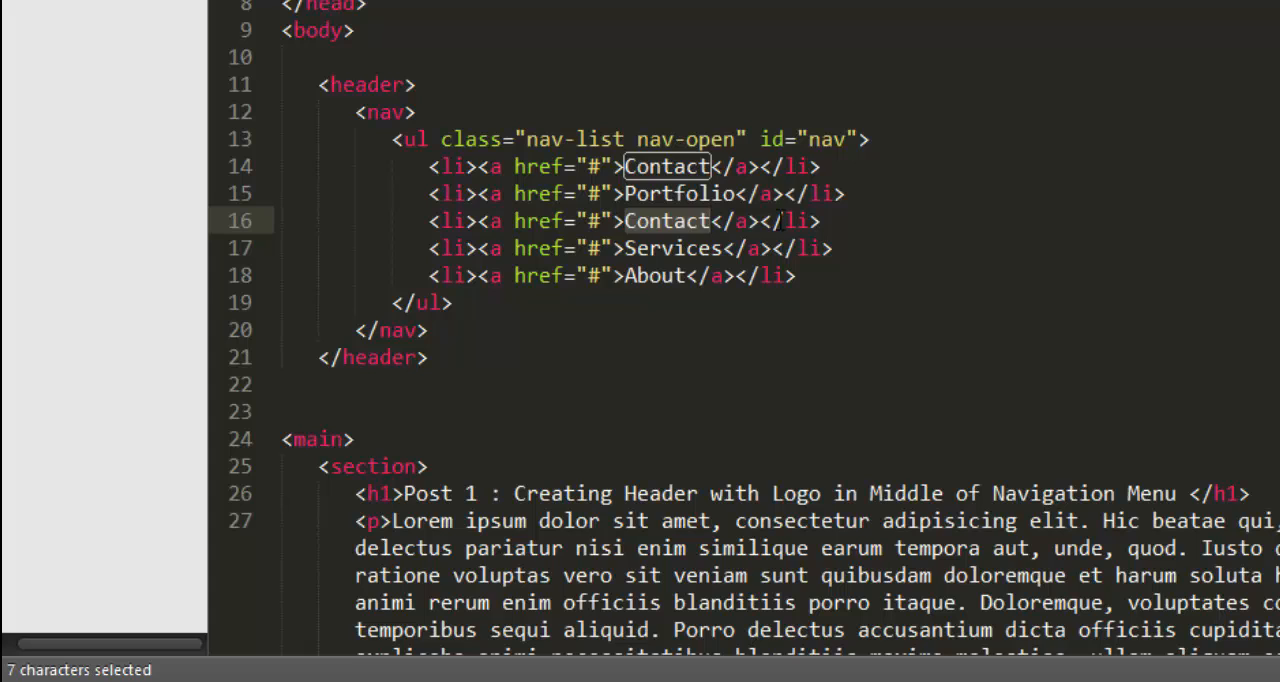
- Replace the third item's Contact with an h2 tag pair on its own line
{"action": "key", "text": "Return"}
{"action": "key", "text": "Return"}
{"action": "key", "text": "Up"}
{"action": "key", "text": "Tab"}
{"action": "key", "text": "Tab"}
{"action": "key", "text": "Tab"}
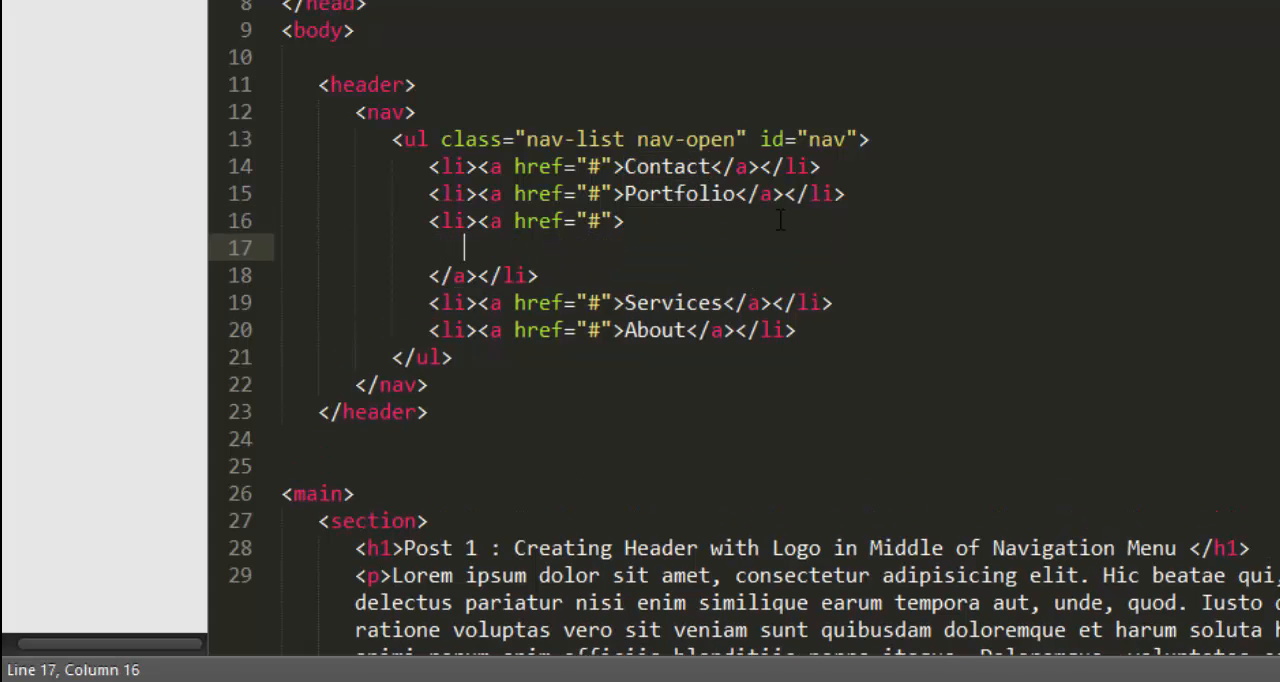
{"action": "type", "text": "h2"}
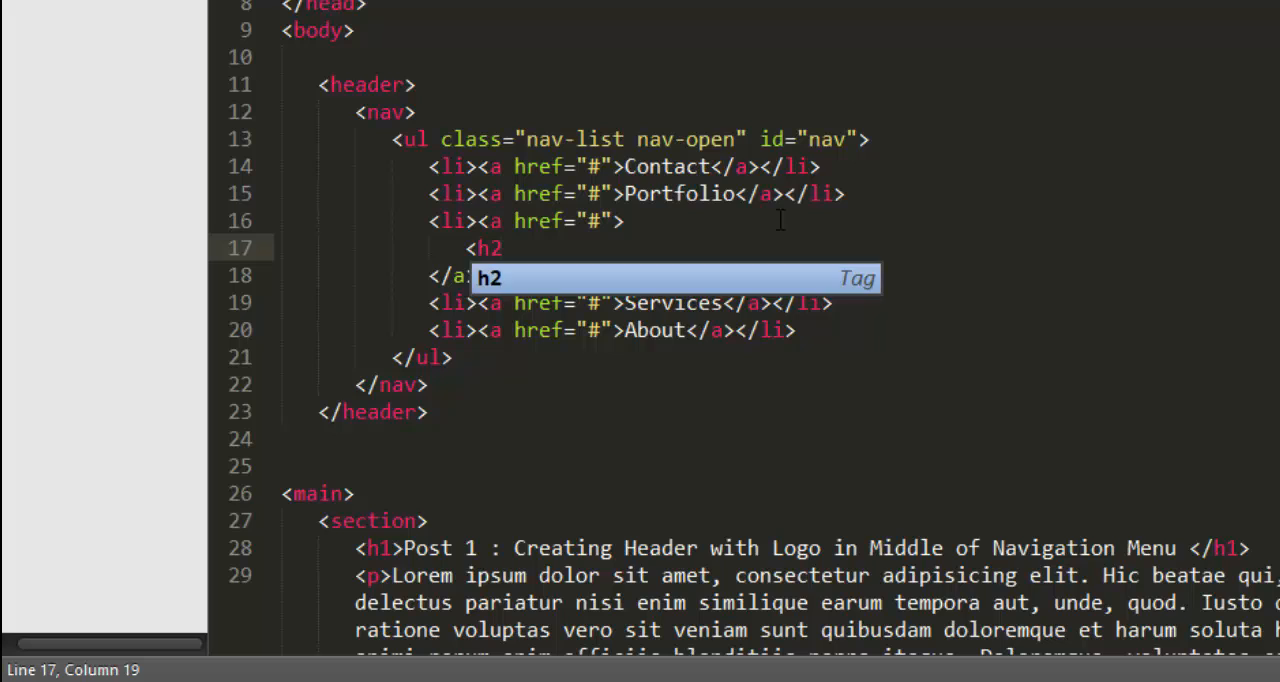
{"action": "key", "text": "Tab"}
{"action": "key", "text": "End"}
- Split the h2 across lines and give it class="site-title"
{"action": "key", "text": "Left"}
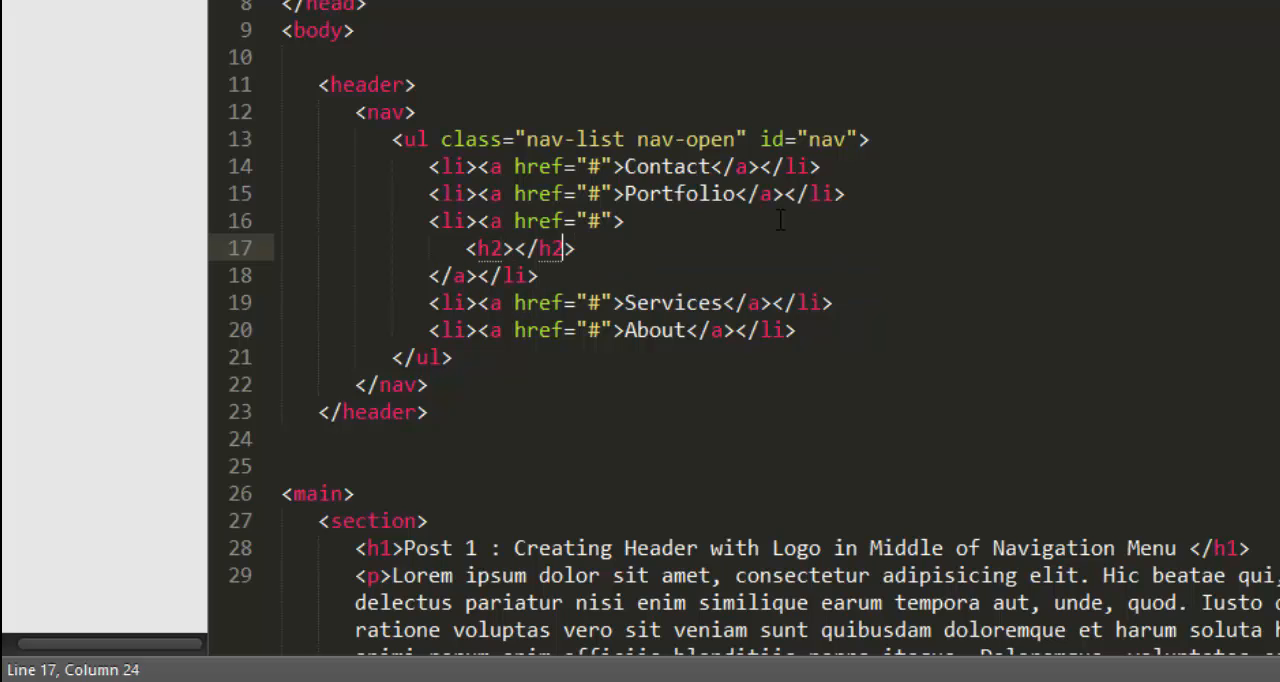
{"action": "key", "text": "Left"}
{"action": "key", "text": "Left"}
{"action": "key", "text": "Left"}
{"action": "key", "text": "Return"}
{"action": "key", "text": "Return"}
{"action": "key", "text": "Up"}
{"action": "key", "text": "Up"}
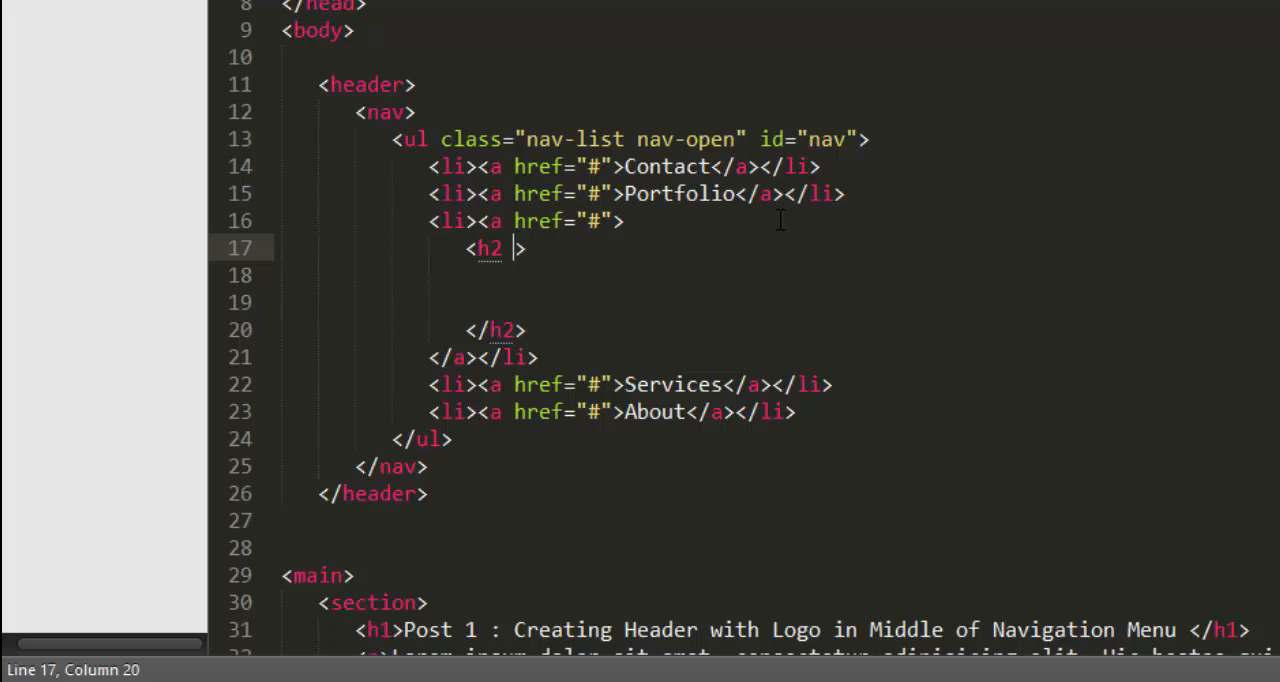
{"action": "type", "text": "class"}
{"action": "key", "text": "Escape"}
{"action": "type", "text": "=\""}
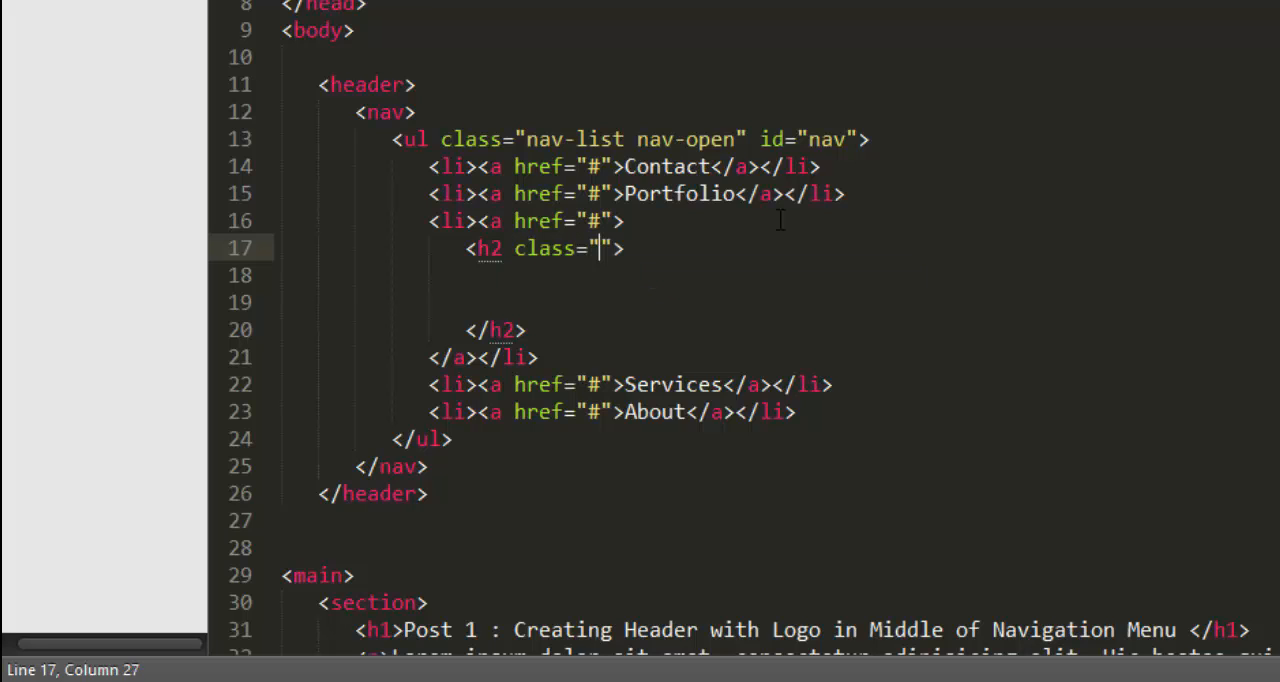
{"action": "type", "text": "tsite-ti"}
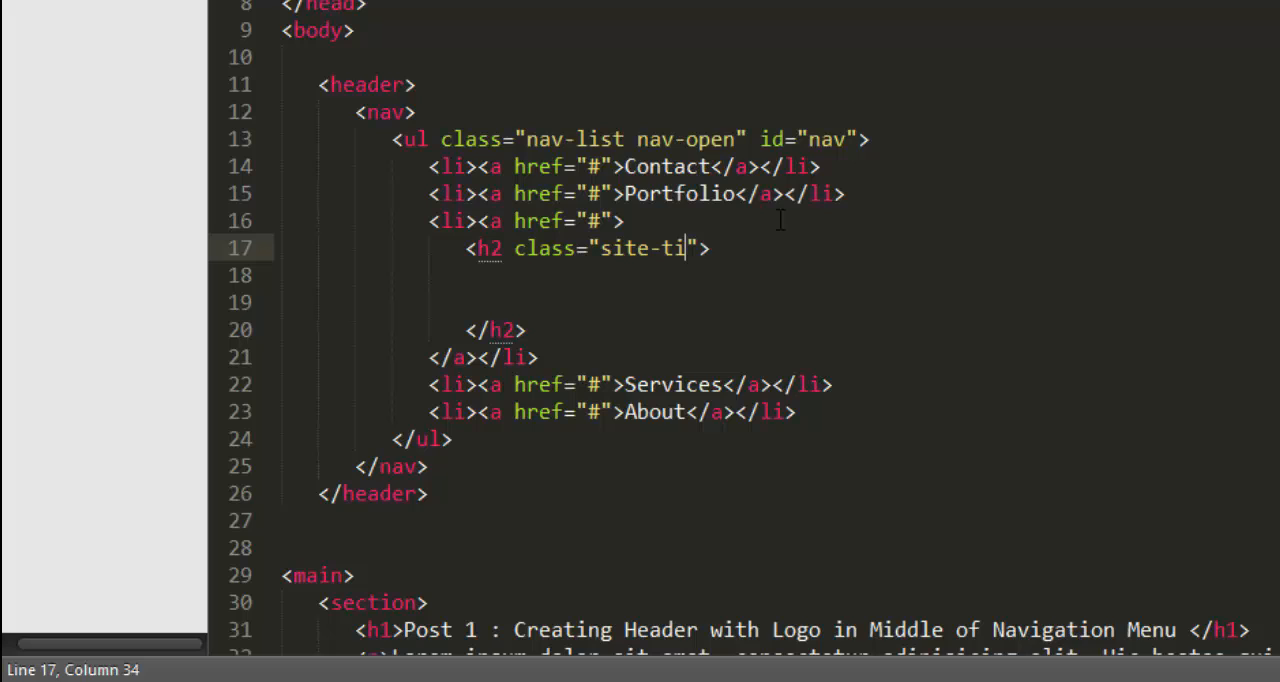
{"action": "type", "text": "tle"}
{"action": "key", "text": "Down"}
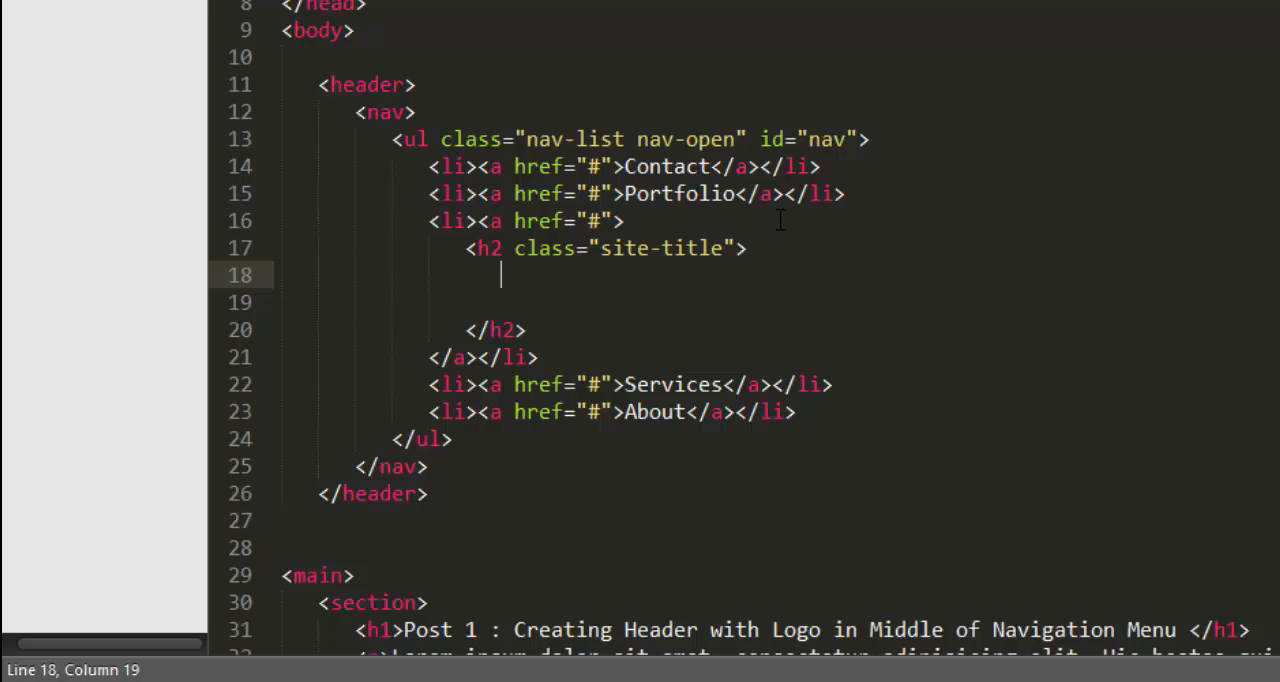
{"action": "type", "text": "<"}
{"action": "type", "text": "img src="}
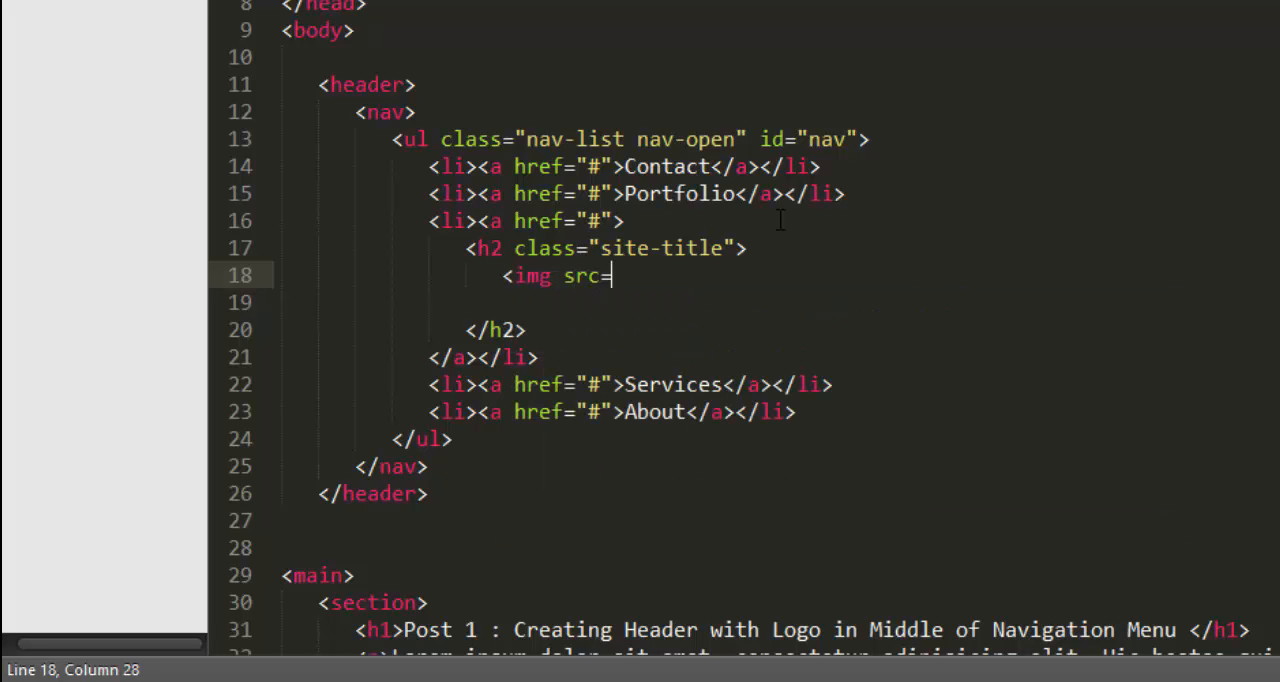
{"action": "type", "text": "\"logo-"}
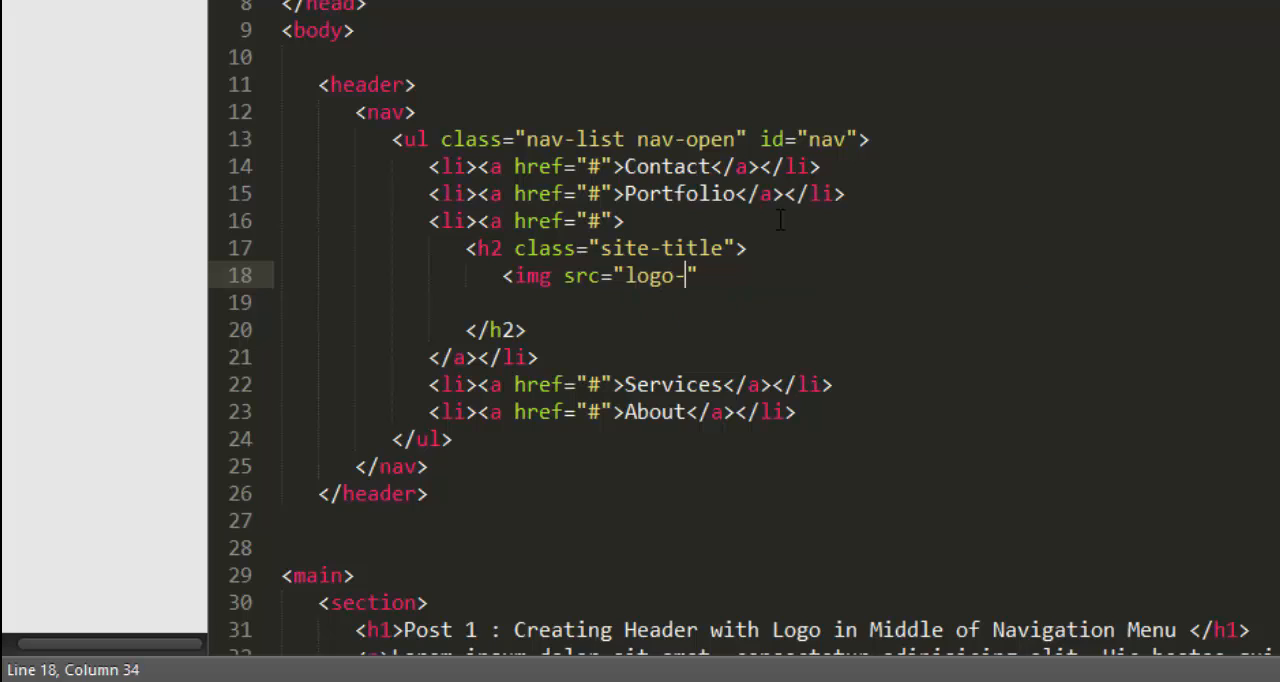
{"action": "type", "text": "desktop"}
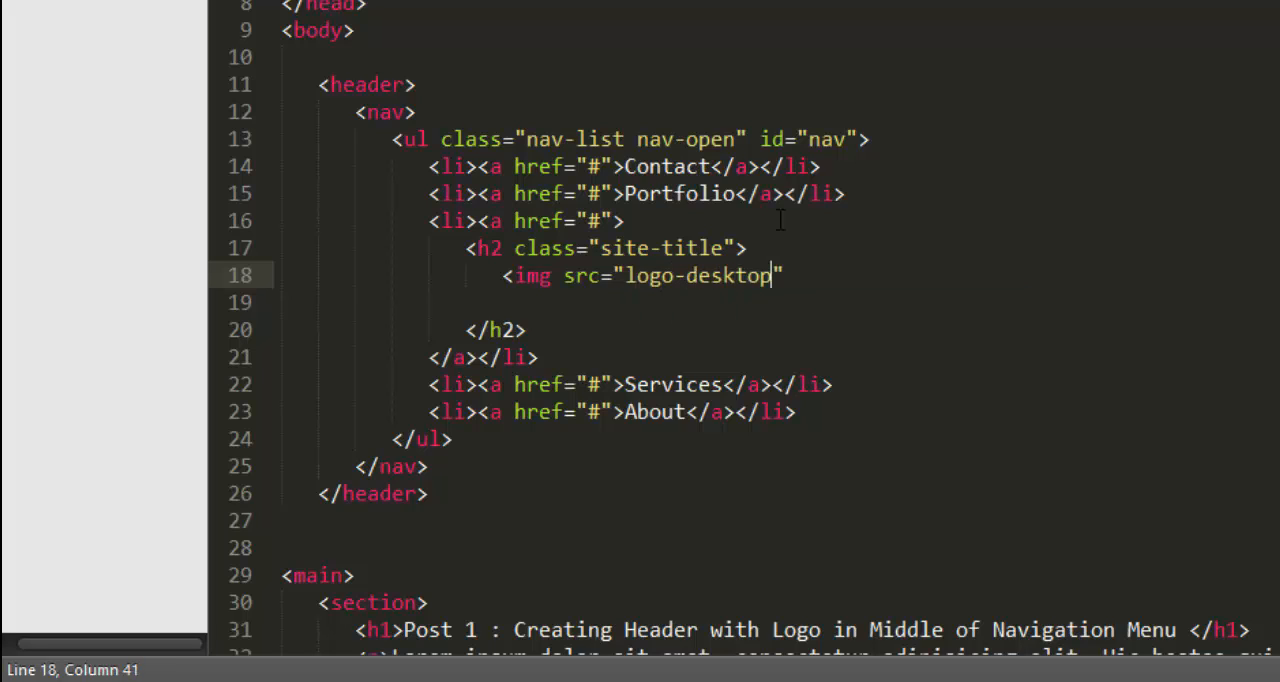
{"action": "type", "text": ".png\" "}
{"action": "type", "text": "alt="}
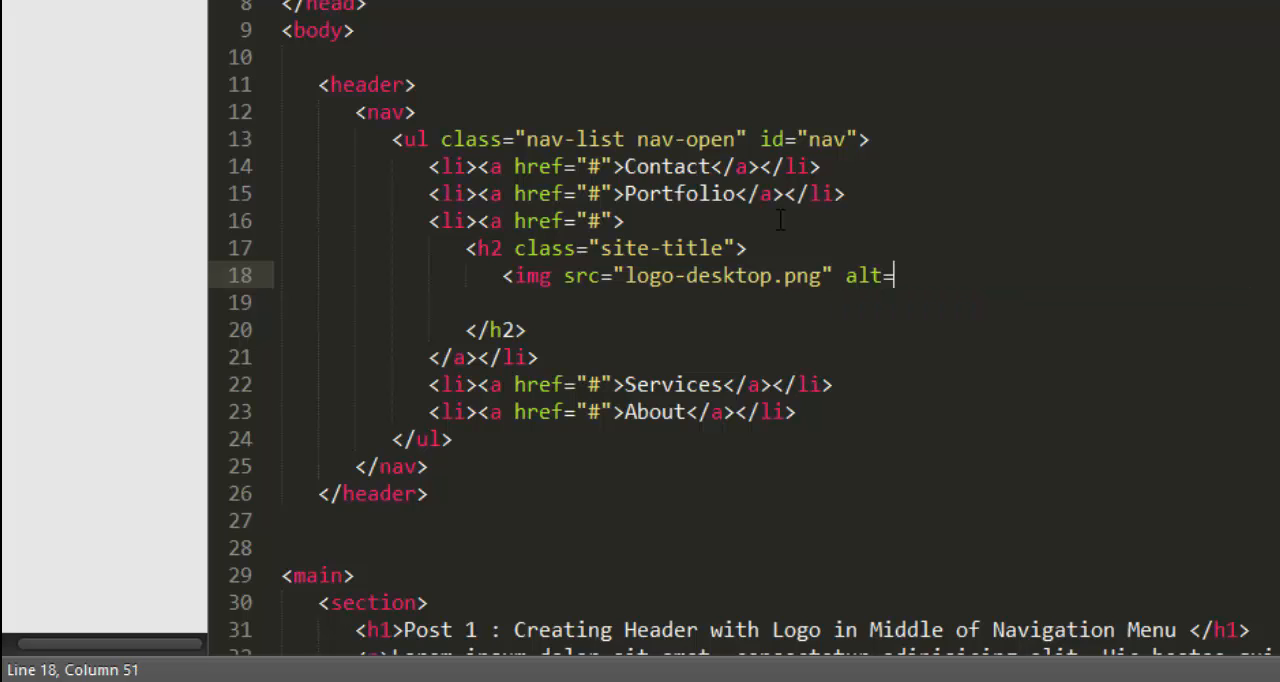
{"action": "type", "text": "\"smasht"}
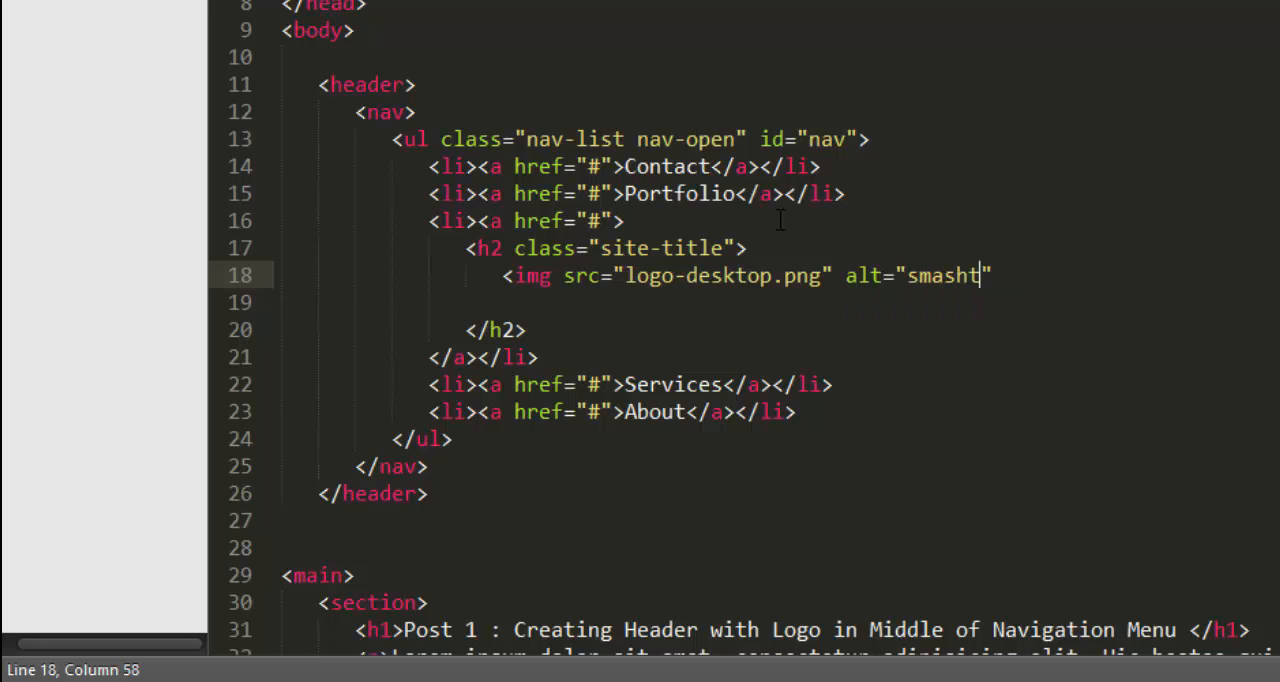
{"action": "type", "text": "heshell"}
- Insert <img src="logo-desktop.png" alt="smashtheshell"> in the h2, tidy and save
{"action": "key", "text": "Right"}
{"action": "type", "text": ">"}
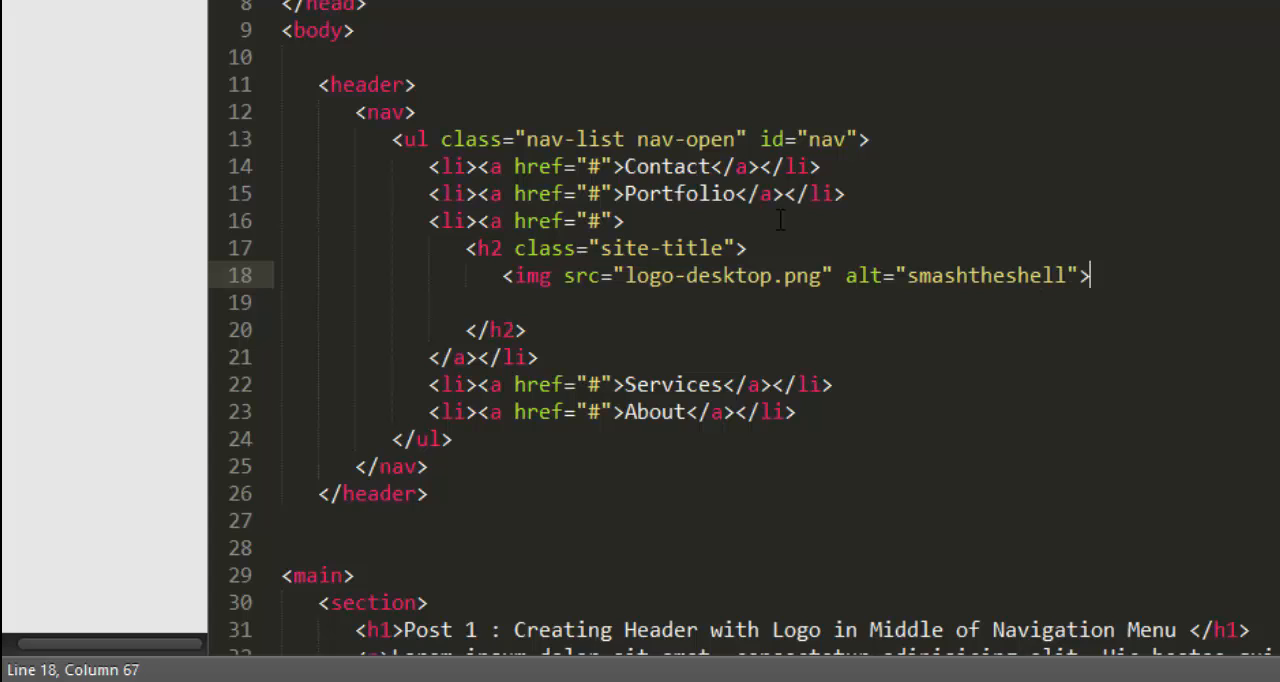
{"action": "key", "text": "Delete"}
{"action": "key", "text": "ctrl+s"}
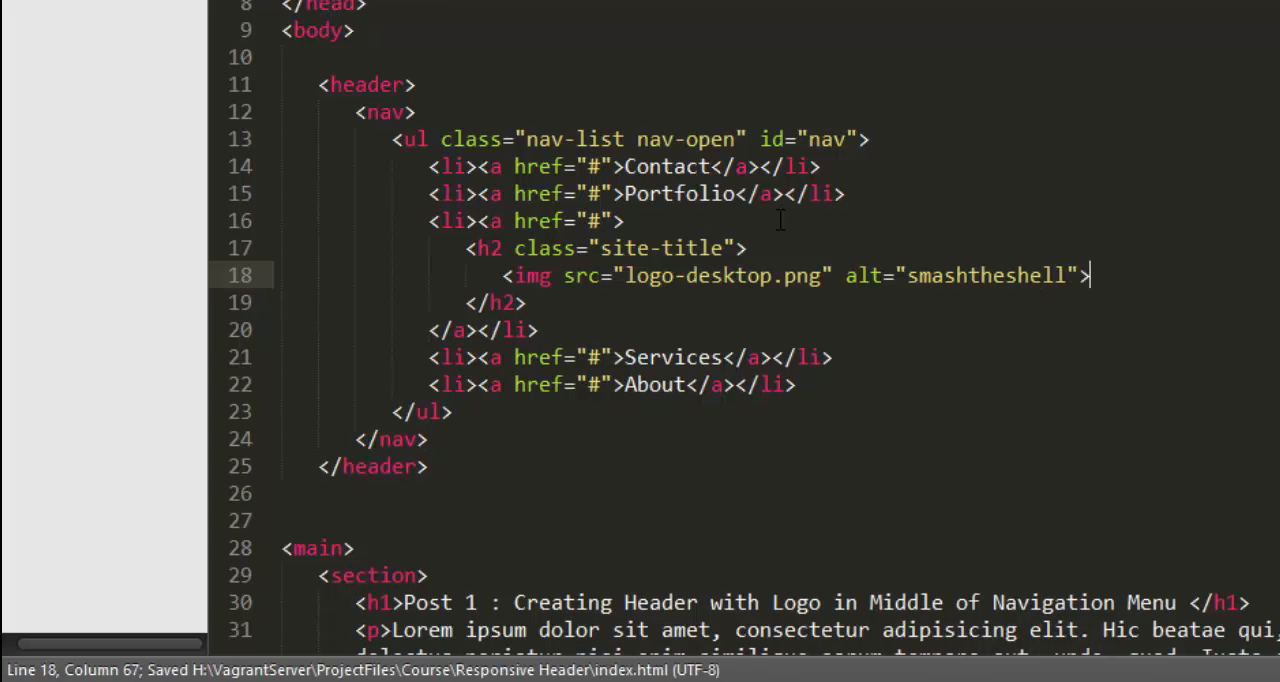
- Start and undo a partial class on the Portfolio li, save, and check the Services li
{"action": "left_click", "coordinate": [468, 194]}
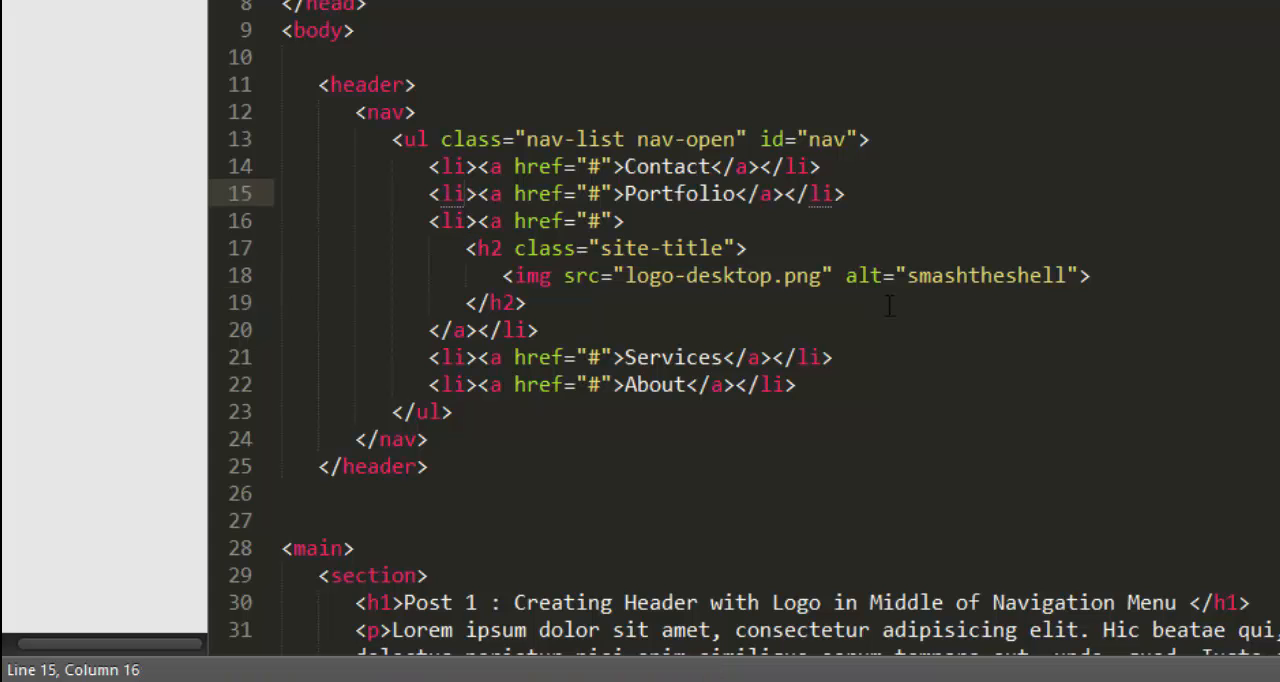
{"action": "type", "text": "class=\"su"}
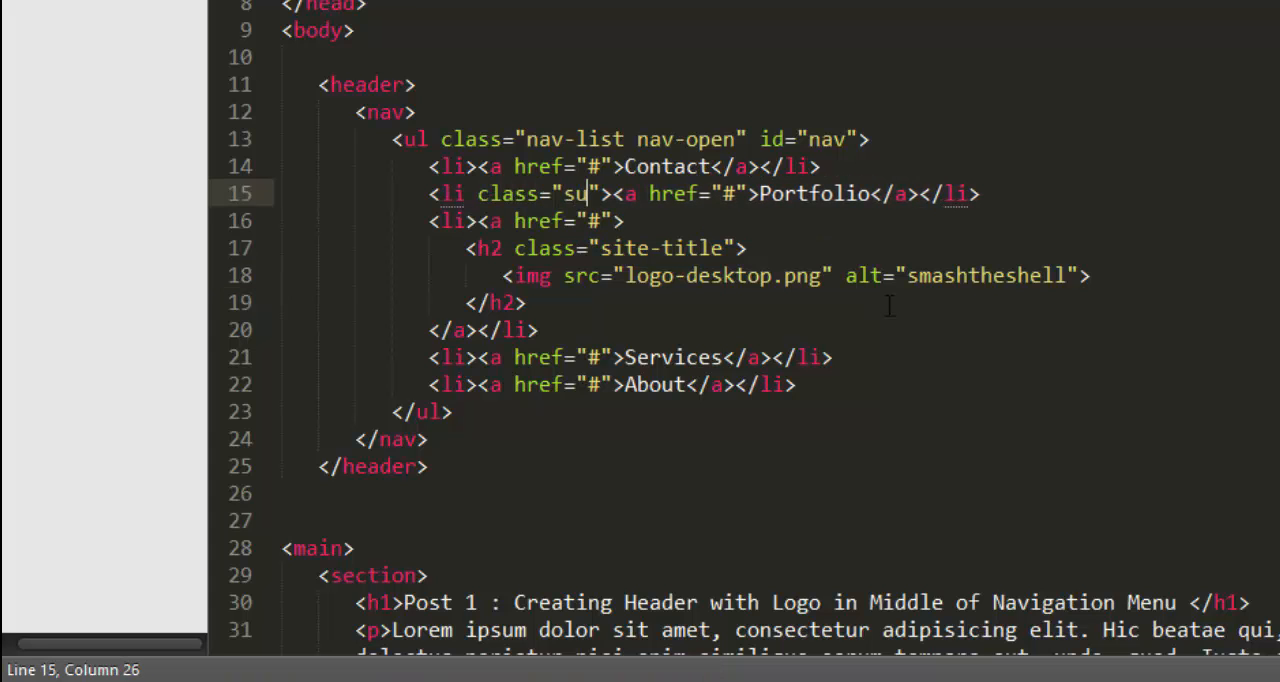
{"action": "key", "text": "BackSpace"}
{"action": "key", "text": "BackSpace"}
{"action": "type", "text": "has-s"}
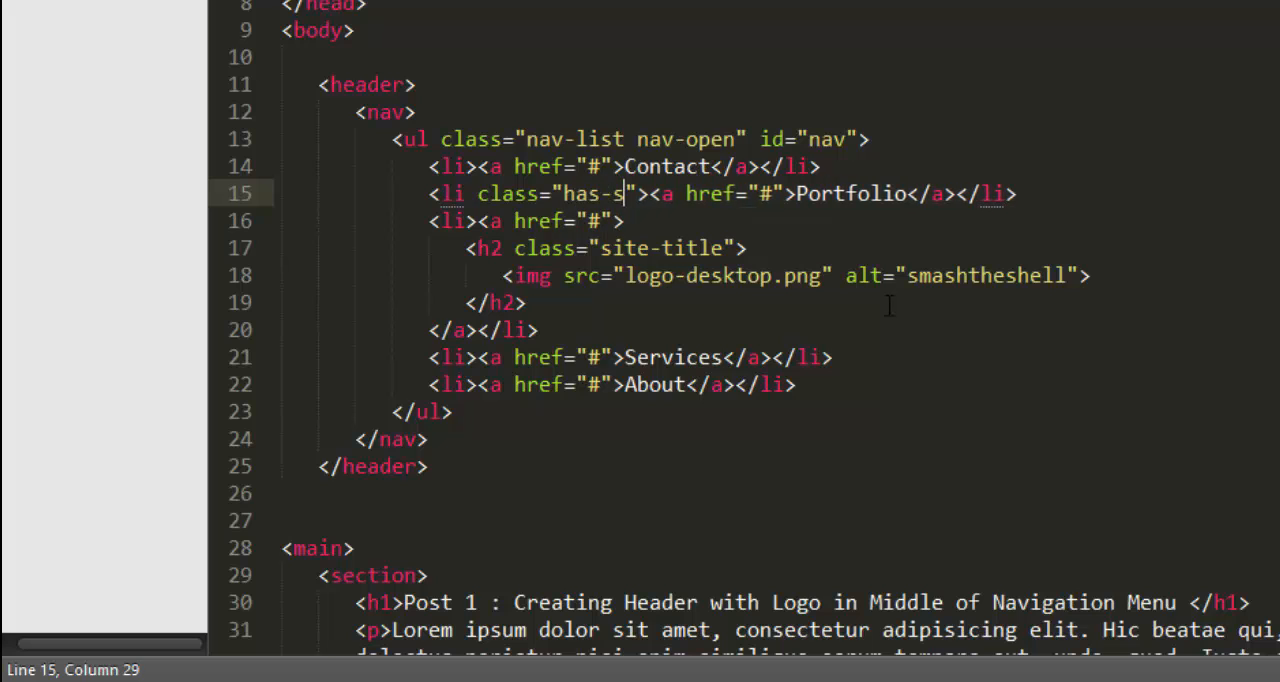
{"action": "type", "text": "ubmenu"}
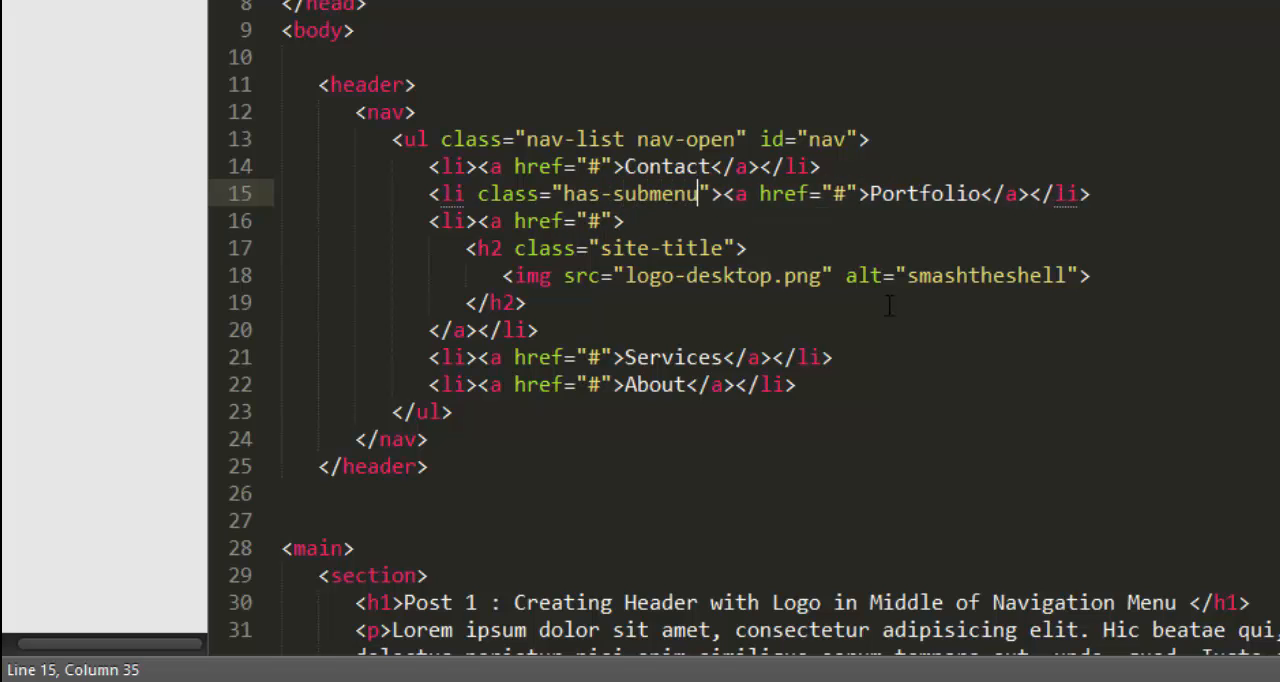
{"action": "key", "text": "ctrl+s"}
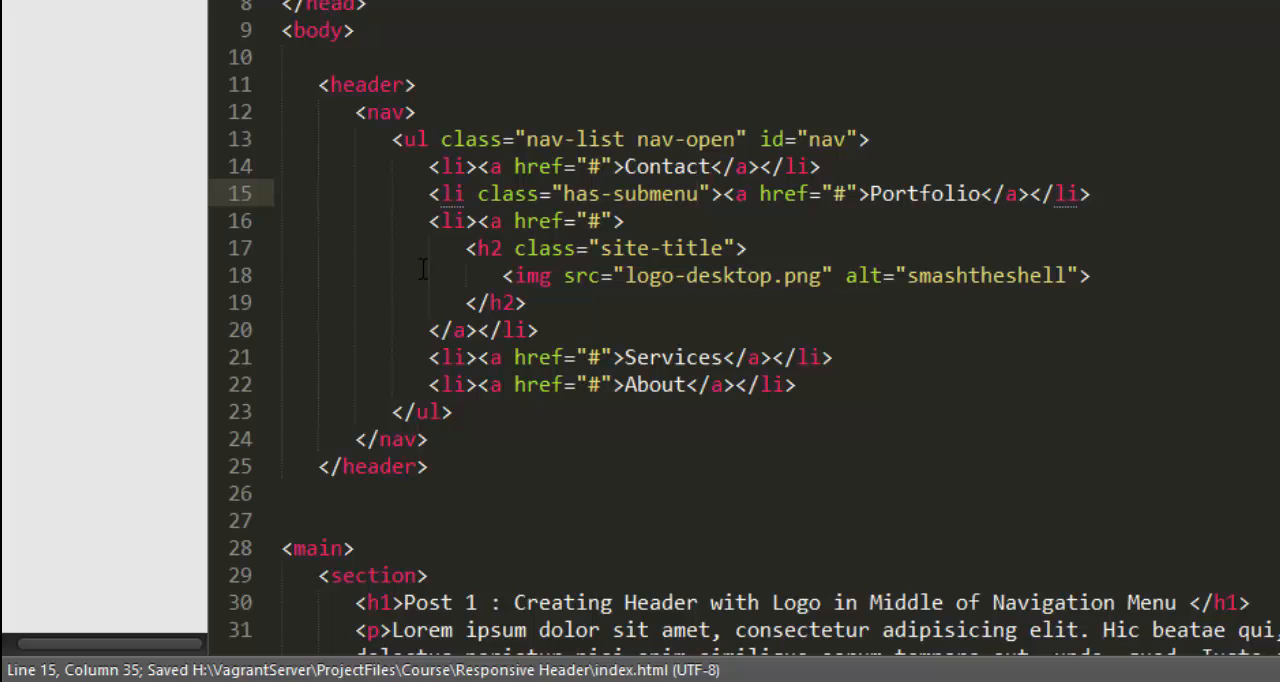
{"action": "left_click", "coordinate": [464, 357]}
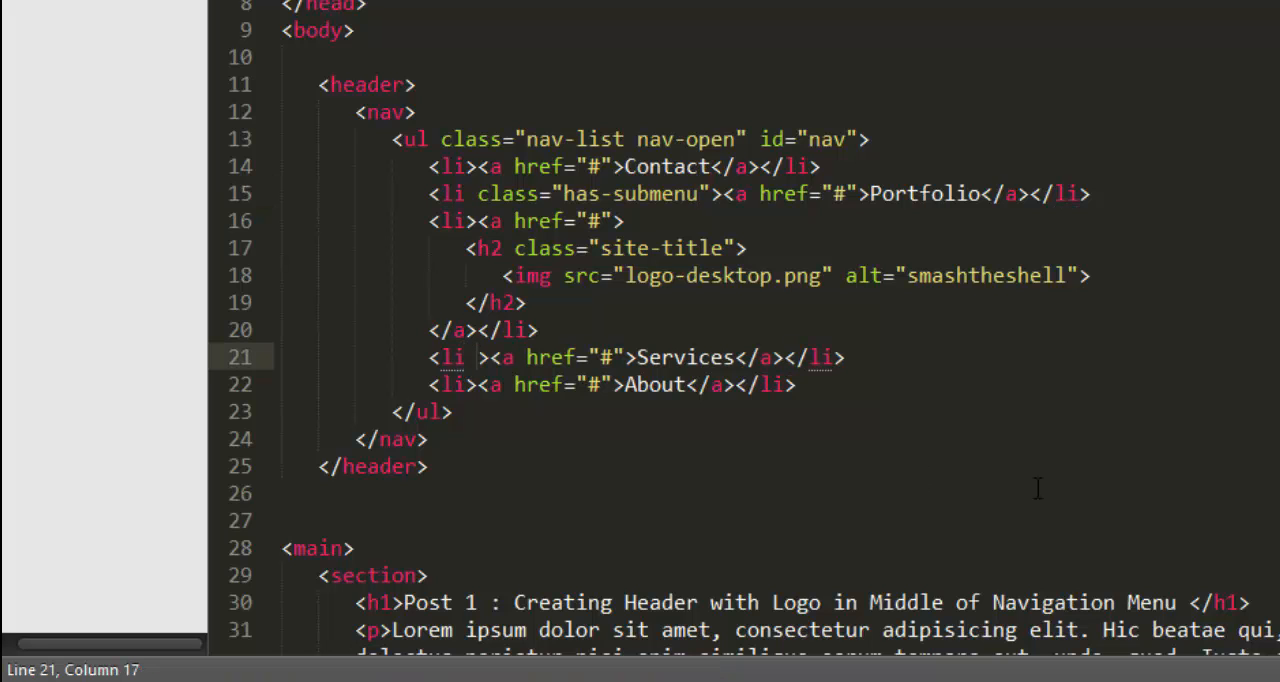
{"action": "type", "text": "class=\"has"}
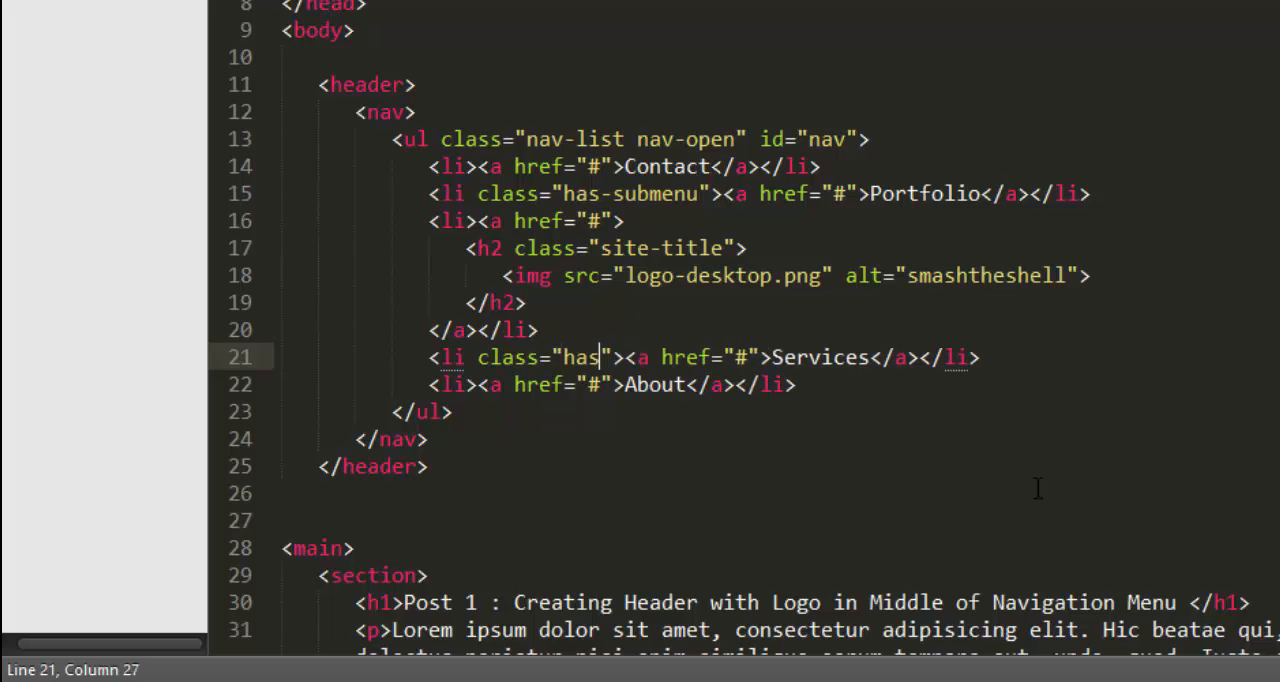
{"action": "type", "text": "-submenu"}
- Give the logo list item class="has-logo", removing the stray space, and save
{"action": "left_click", "coordinate": [465, 221]}
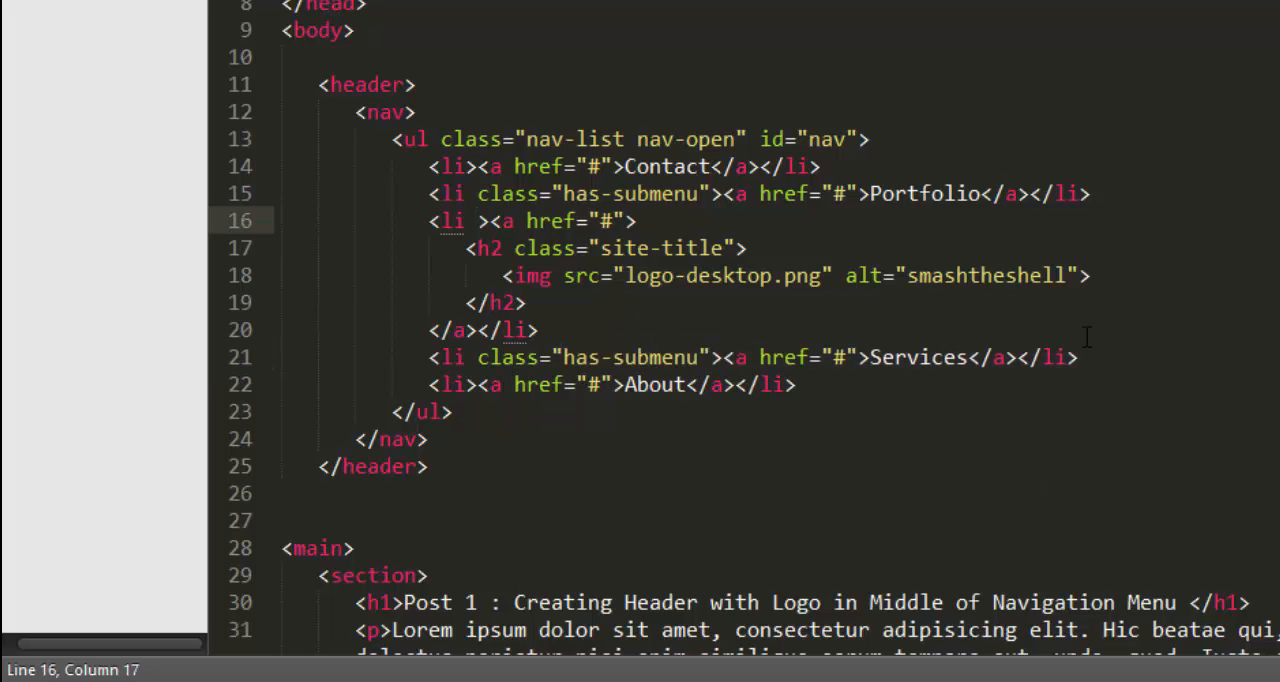
{"action": "key", "text": "BackSpace"}
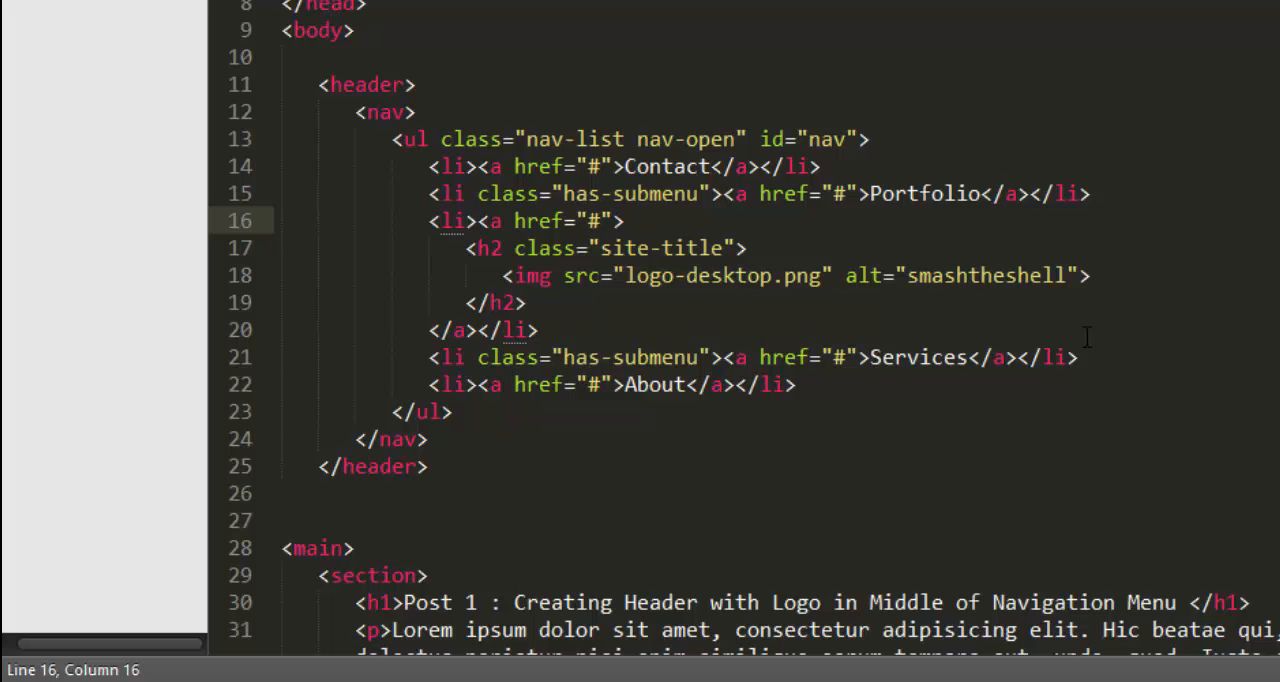
{"action": "type", "text": "class"}
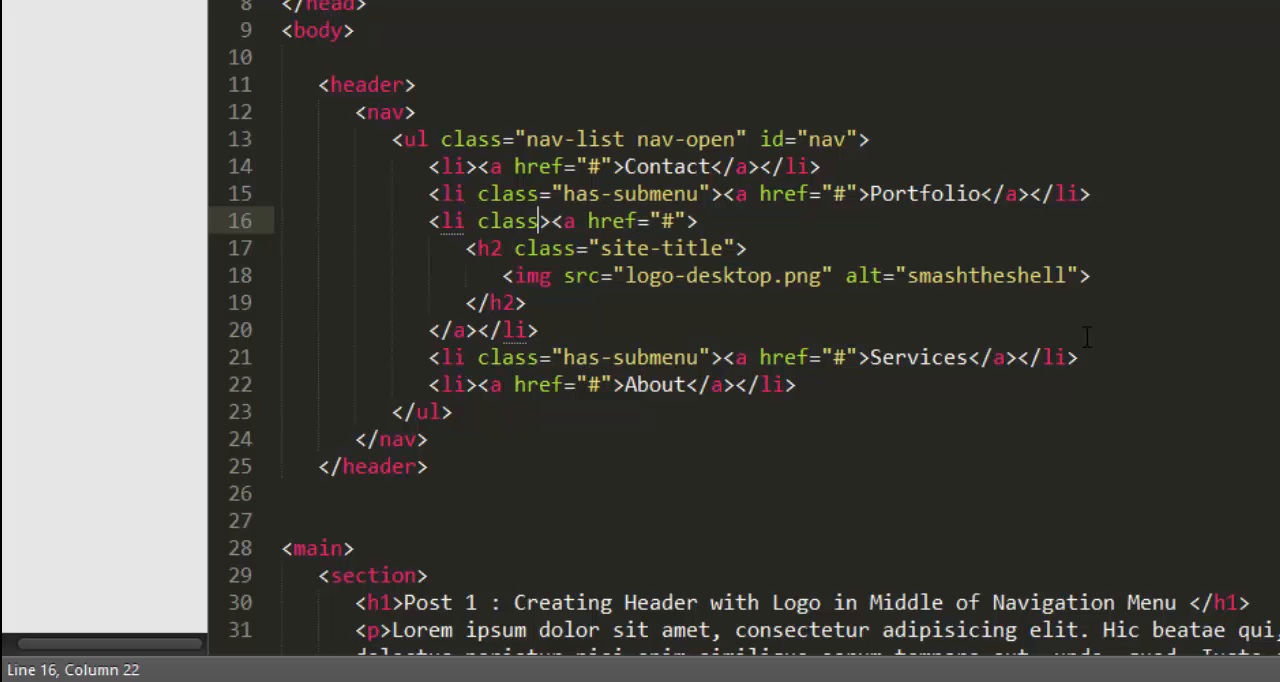
{"action": "type", "text": "=\"has-log"}
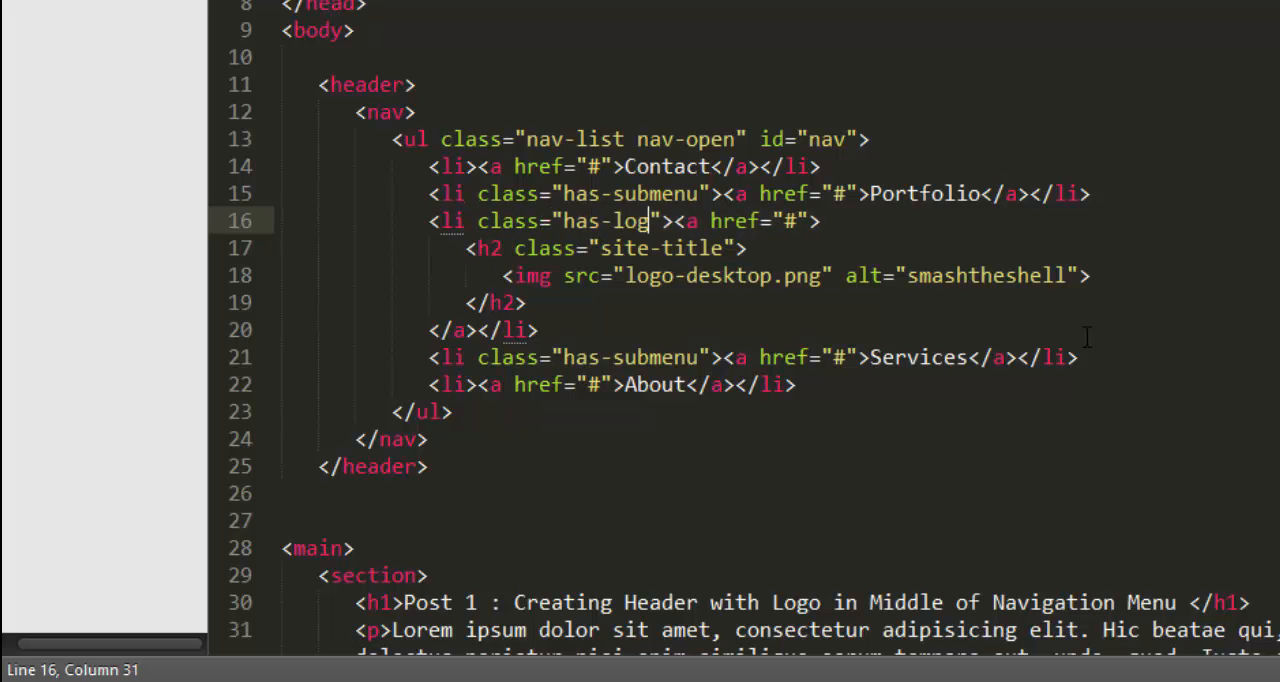
{"action": "type", "text": "o"}
{"action": "key", "text": "ctrl+s"}
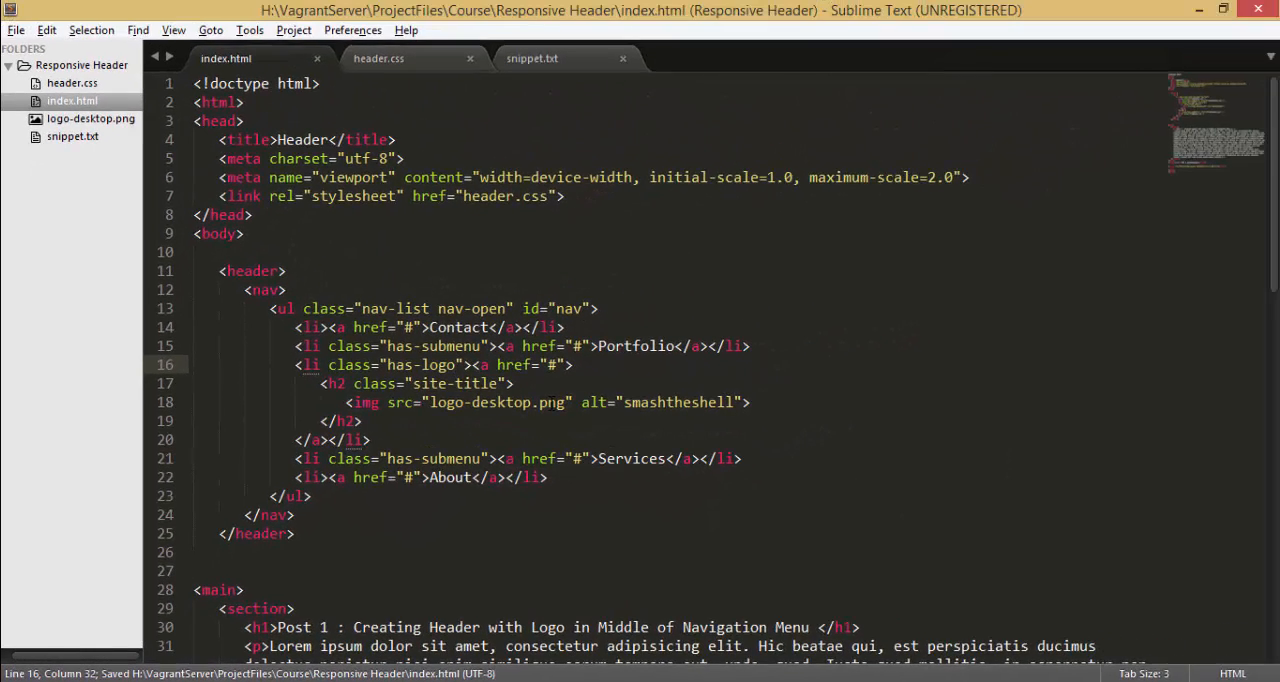
- Reload the page in Chrome to see the logo mid-menu, then return toward the editor
{"action": "left_click", "coordinate": [420, 428]}
{"action": "left_click", "coordinate": [847, 676]}
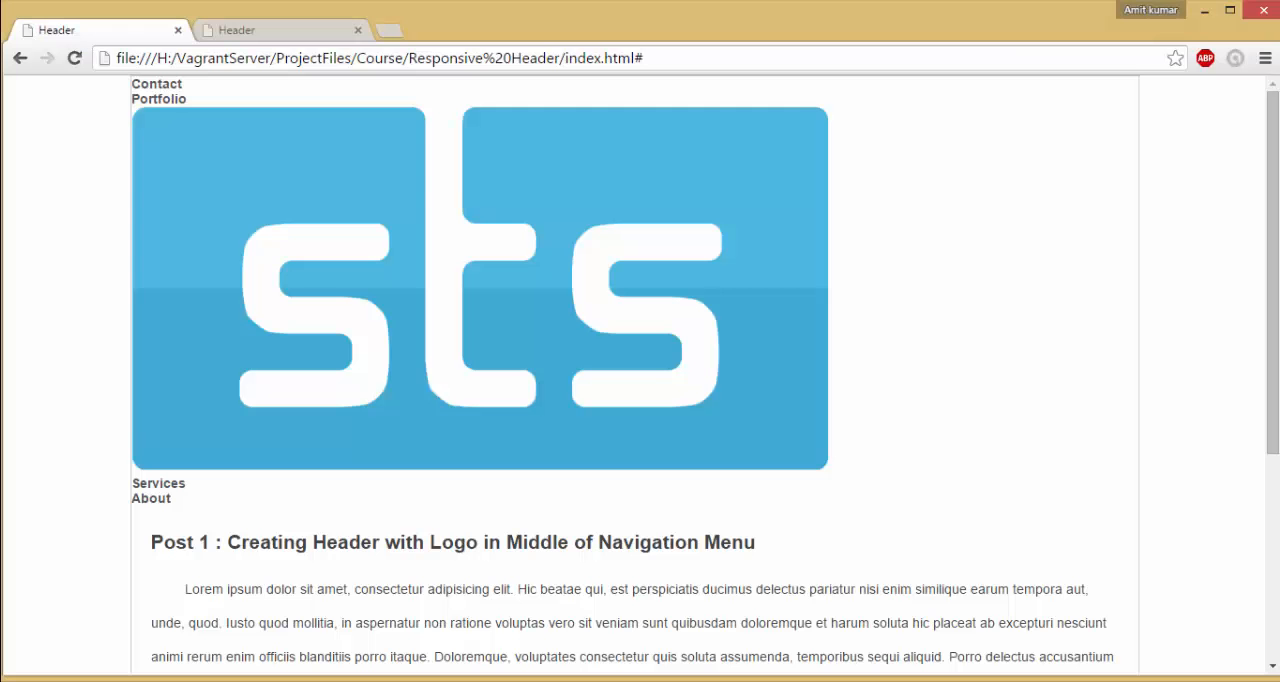
{"action": "key", "text": "F5"}
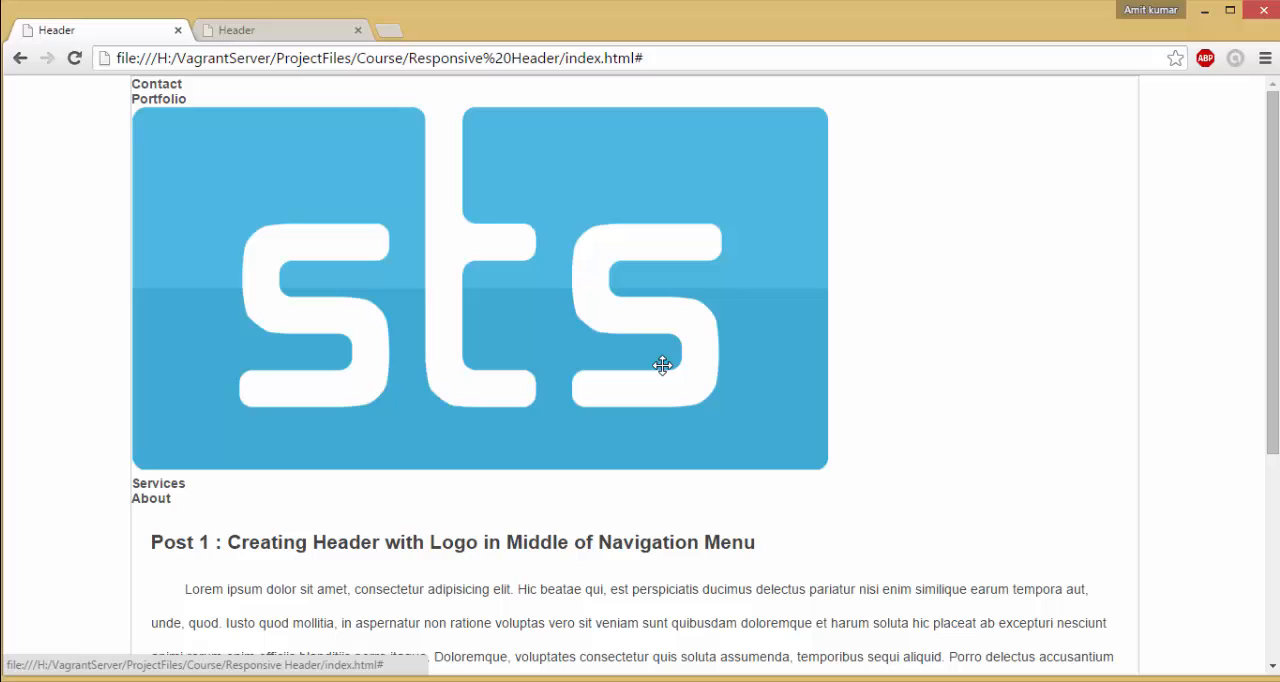
{"action": "key", "text": "alt+Tab"}
{"action": "key", "text": "alt+Tab"}
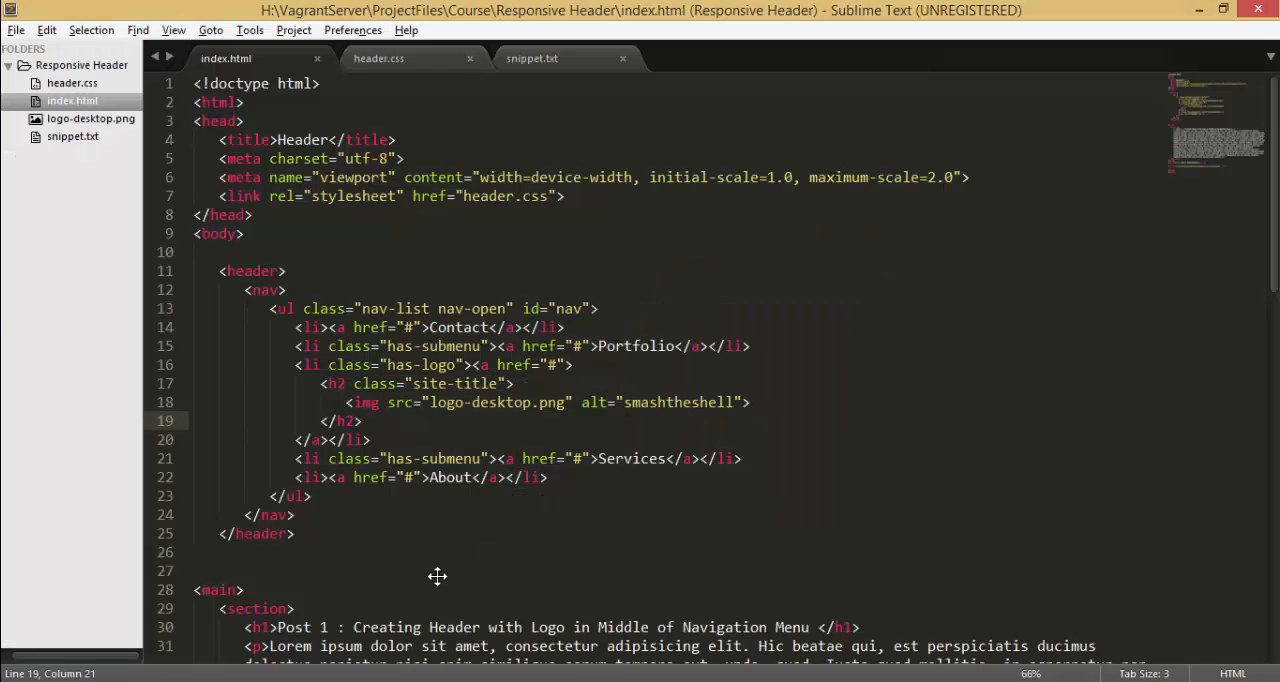
- Open a new line inside the nav above the list
{"action": "left_click", "coordinate": [348, 570]}
{"action": "left_click", "coordinate": [372, 272]}
{"action": "key", "text": "ctrl+s"}
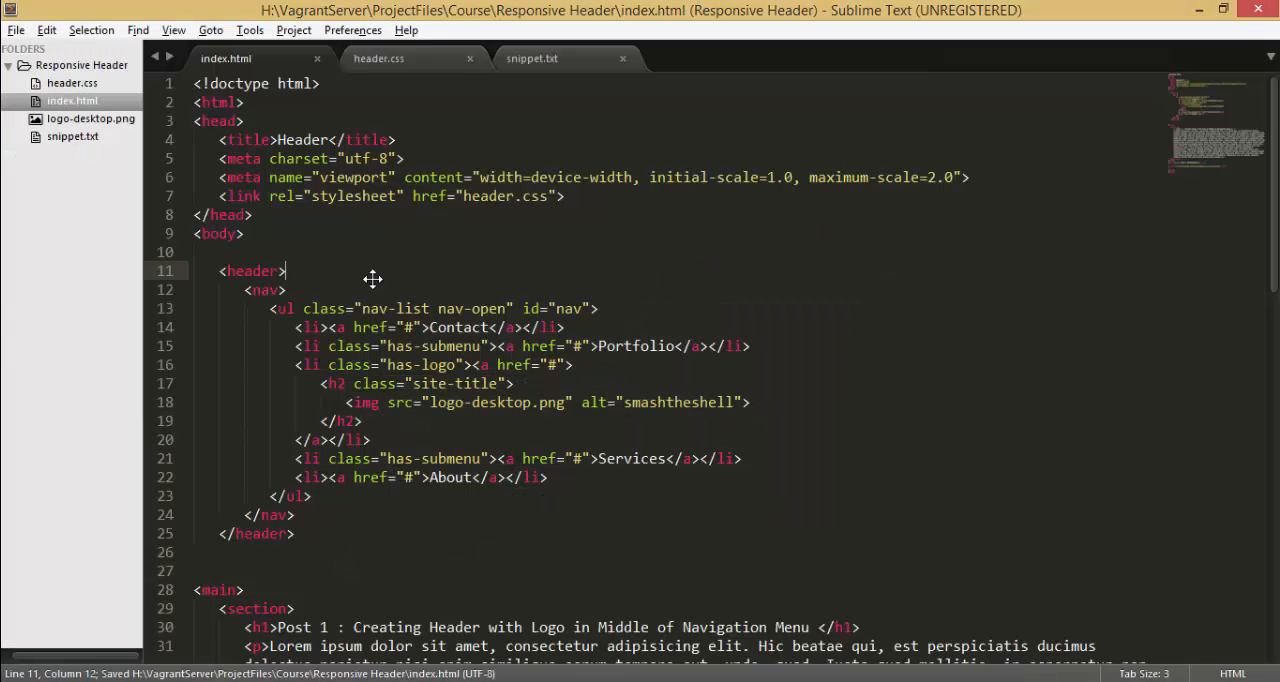
{"action": "key", "text": "Down"}
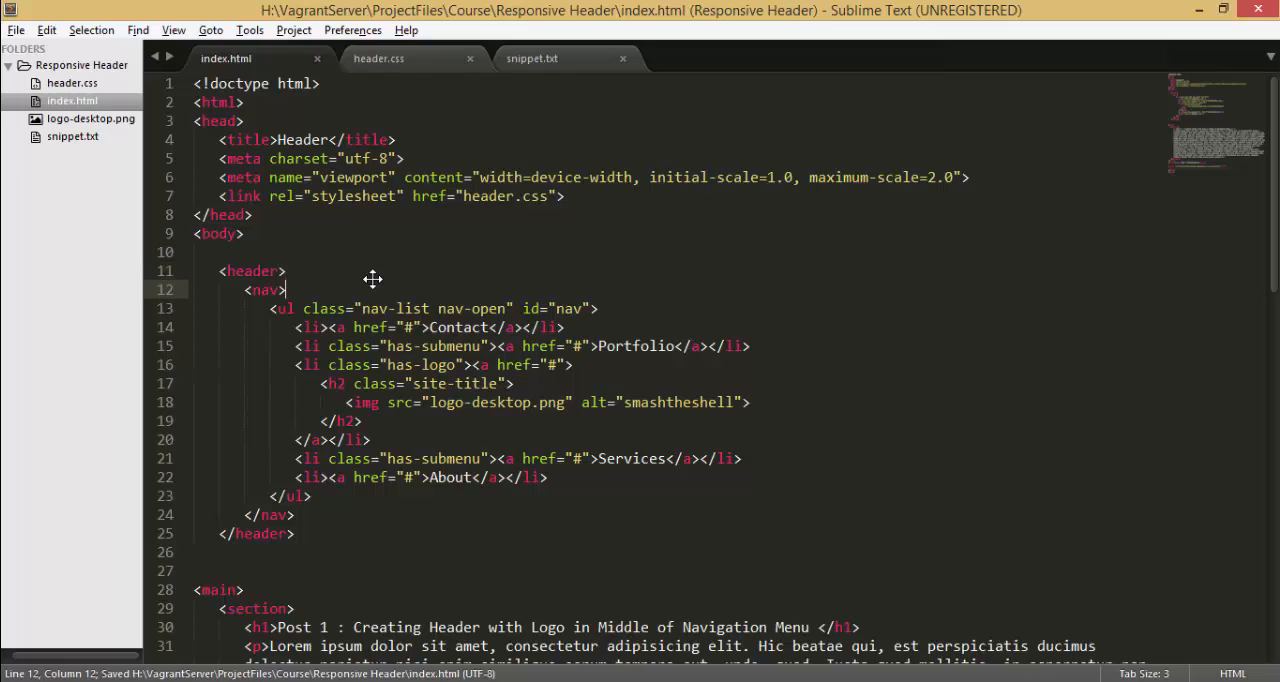
{"action": "key", "text": "Return"}
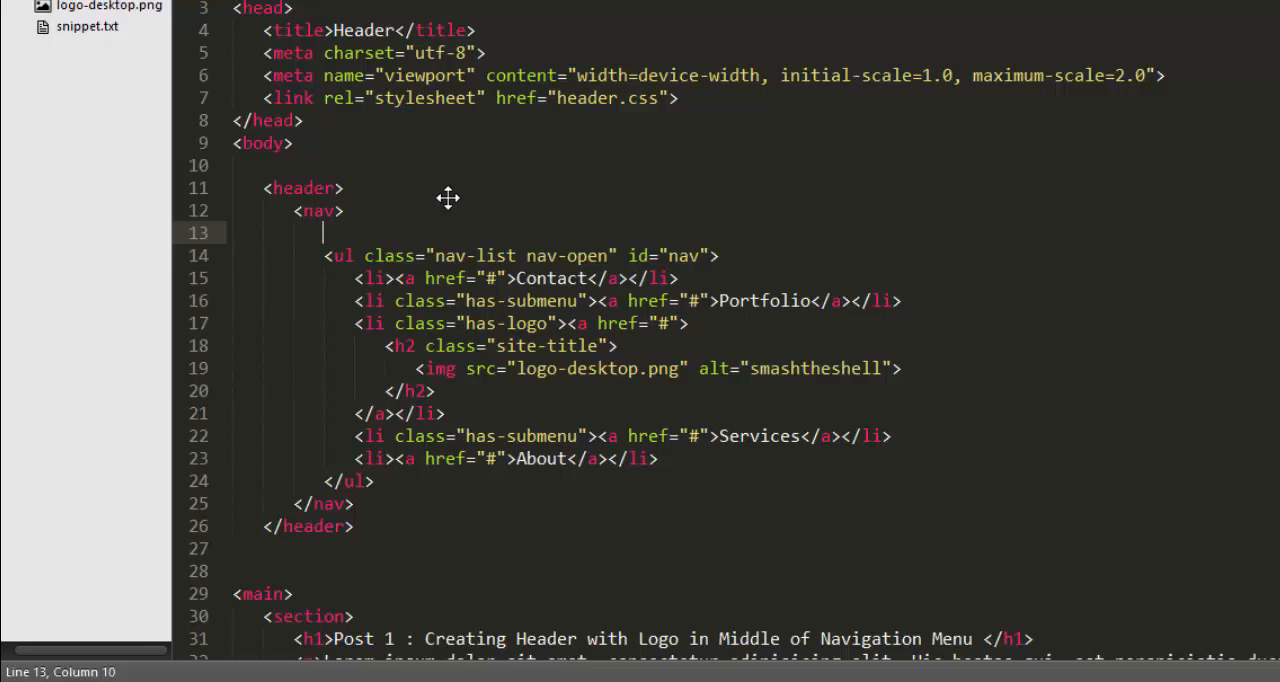
{"action": "type", "text": "<a"}
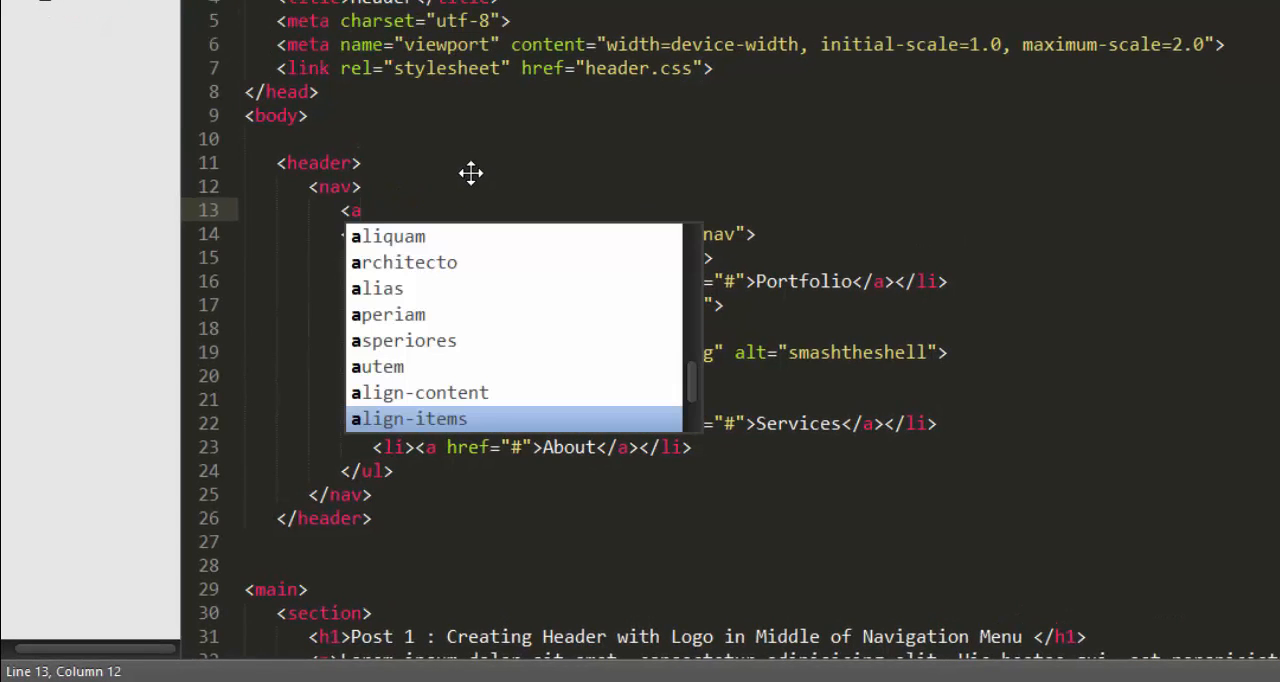
{"action": "type", "text": " hre"}
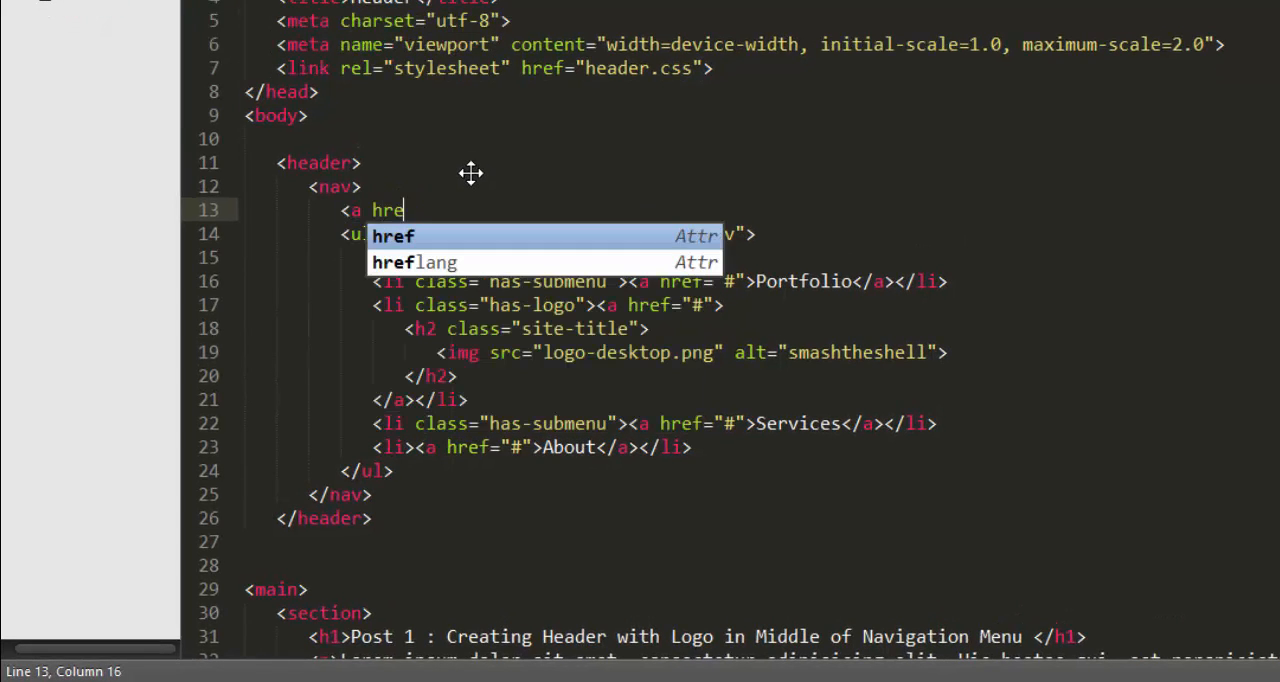
- Write <a href="#" class="toggle-menu">&#9776;</a> and save index.html
{"action": "key", "text": "Tab"}
{"action": "type", "text": "#"}
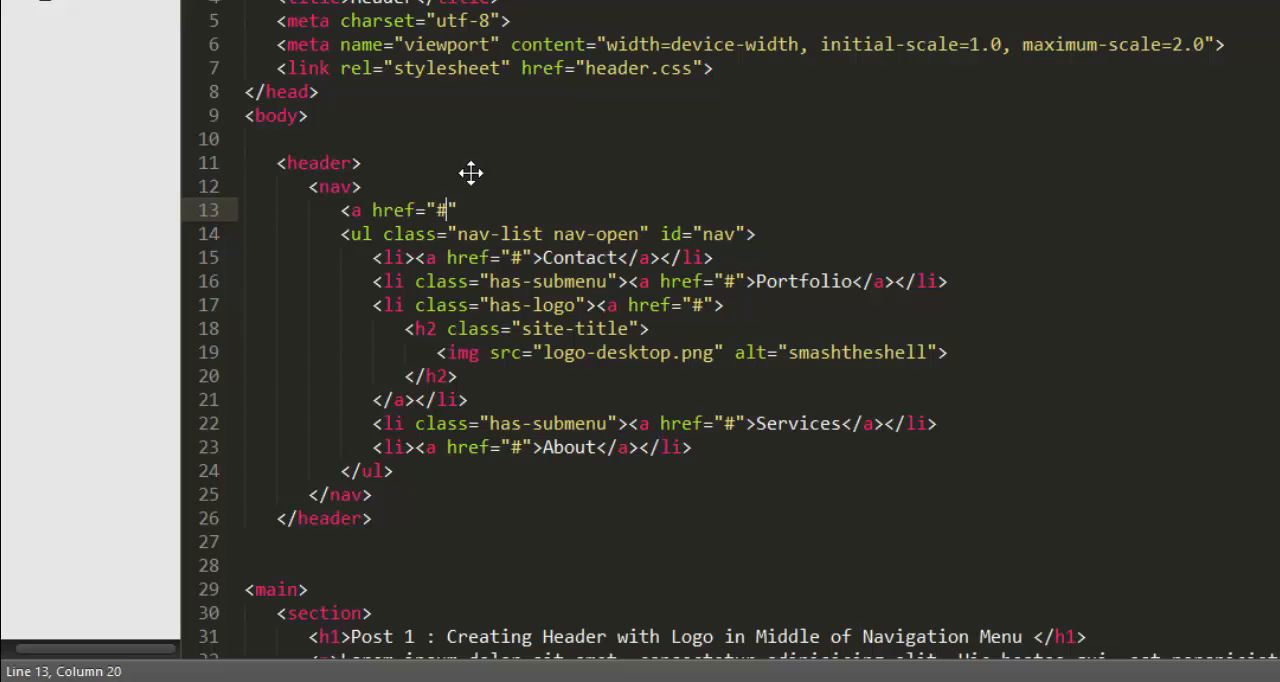
{"action": "key", "text": "Right"}
{"action": "type", "text": "class=\"t"}
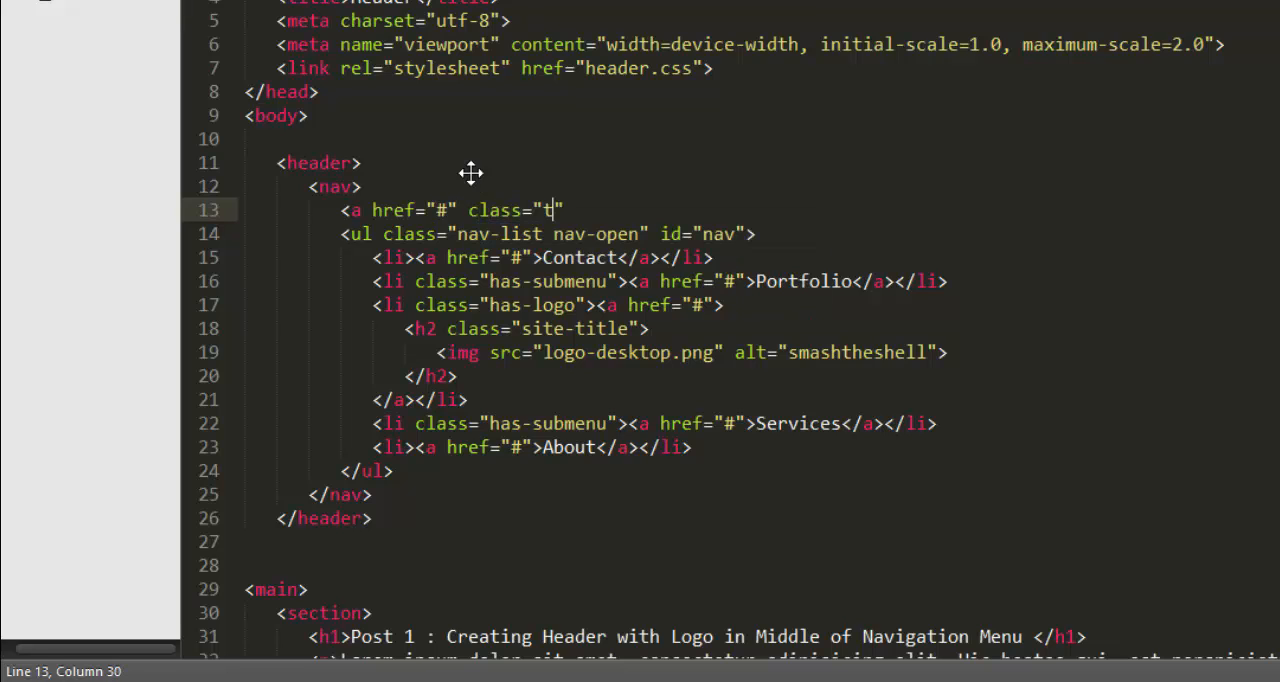
{"action": "type", "text": "oggle-menu"}
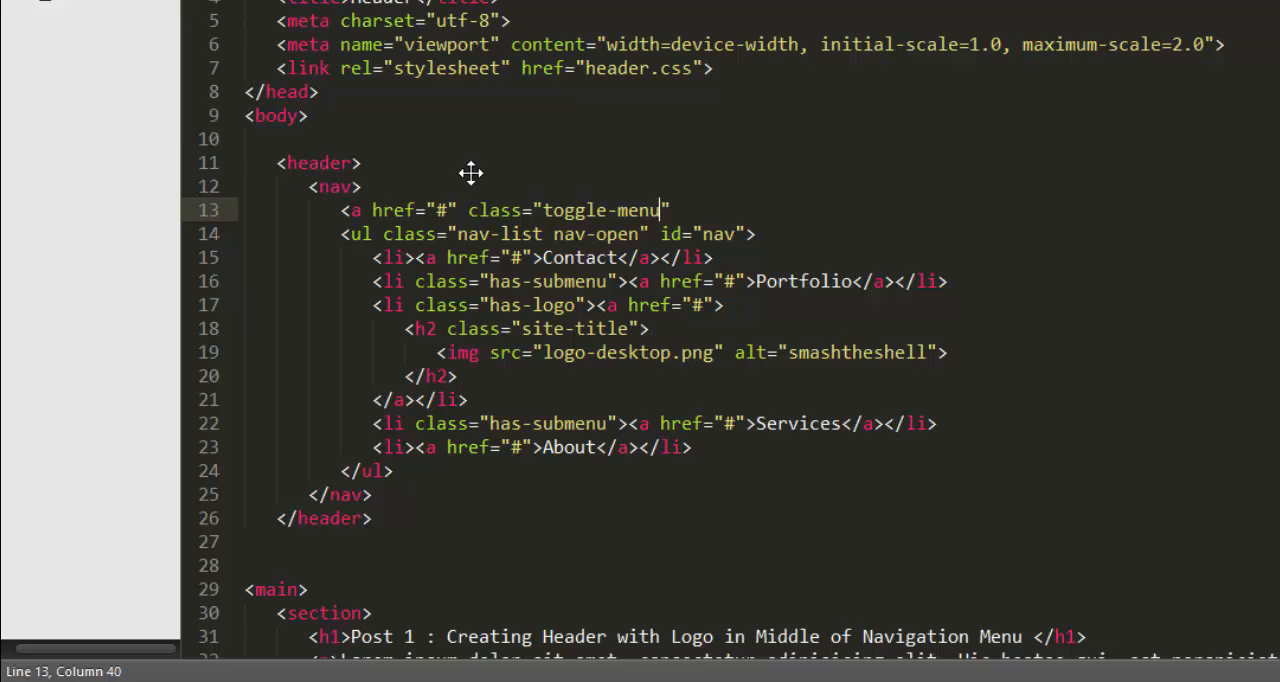
{"action": "key", "text": "Right"}
{"action": "type", "text": ">"}
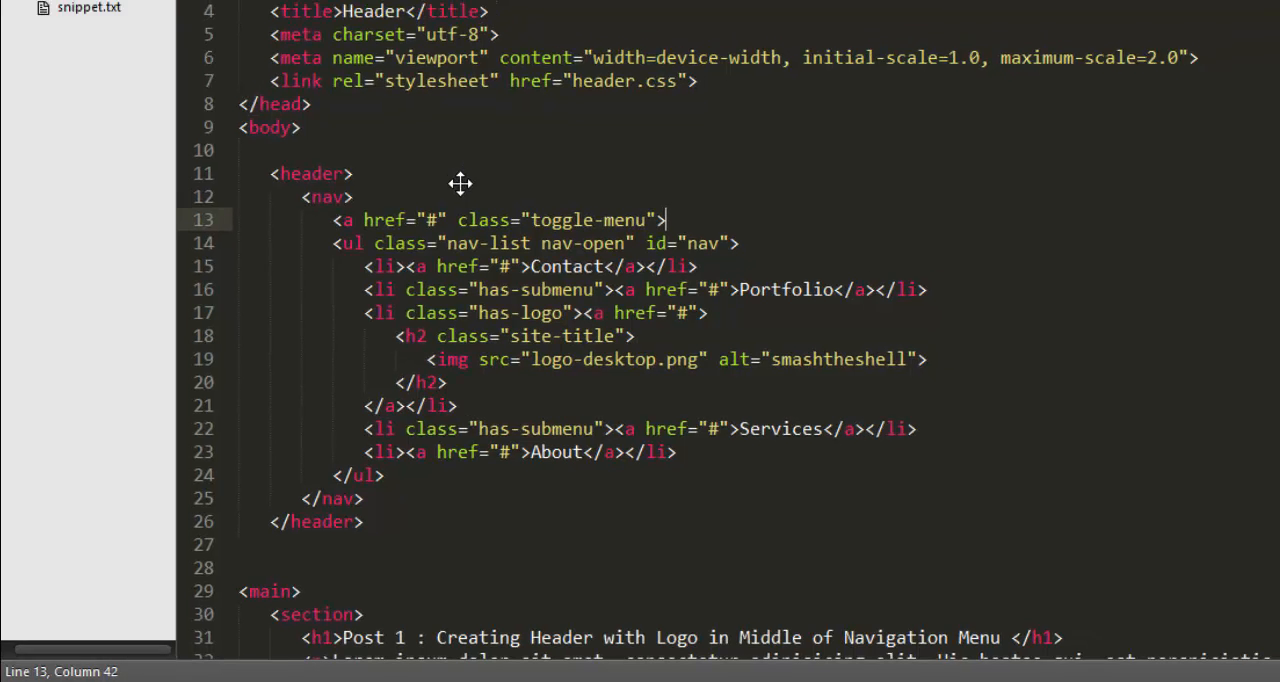
{"action": "type", "text": "&#"}
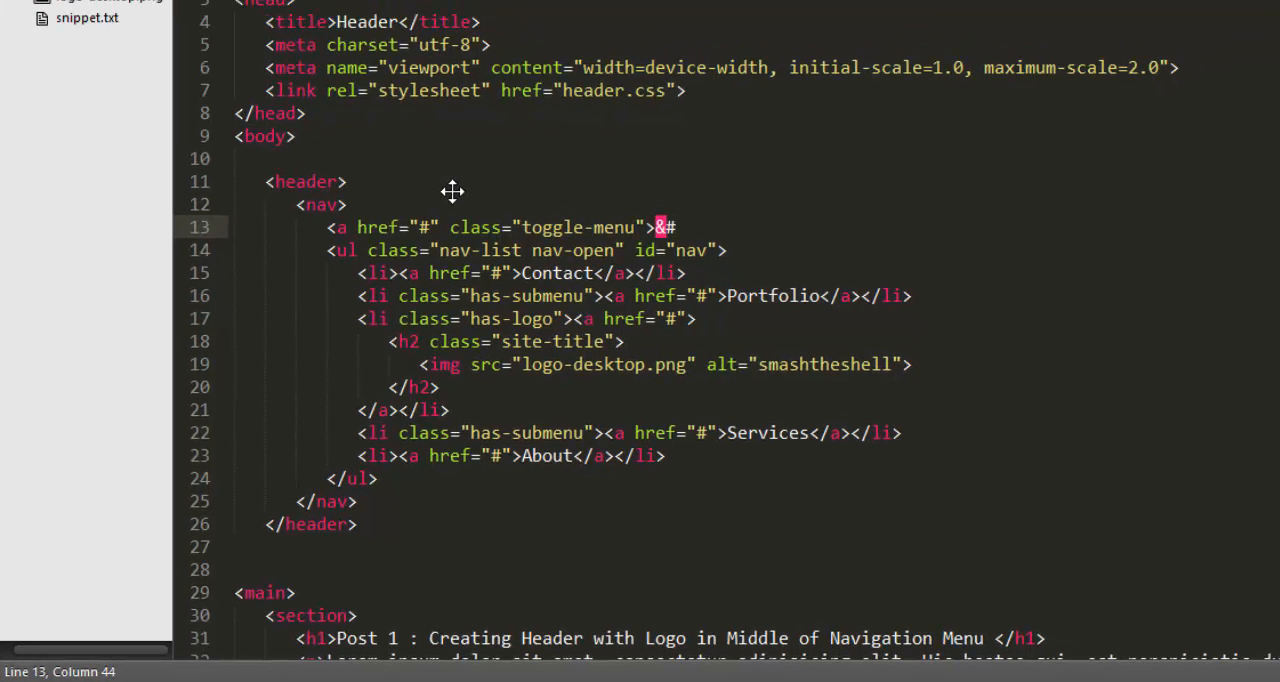
{"action": "type", "text": "9776"}
{"action": "type", "text": ";</a>"}
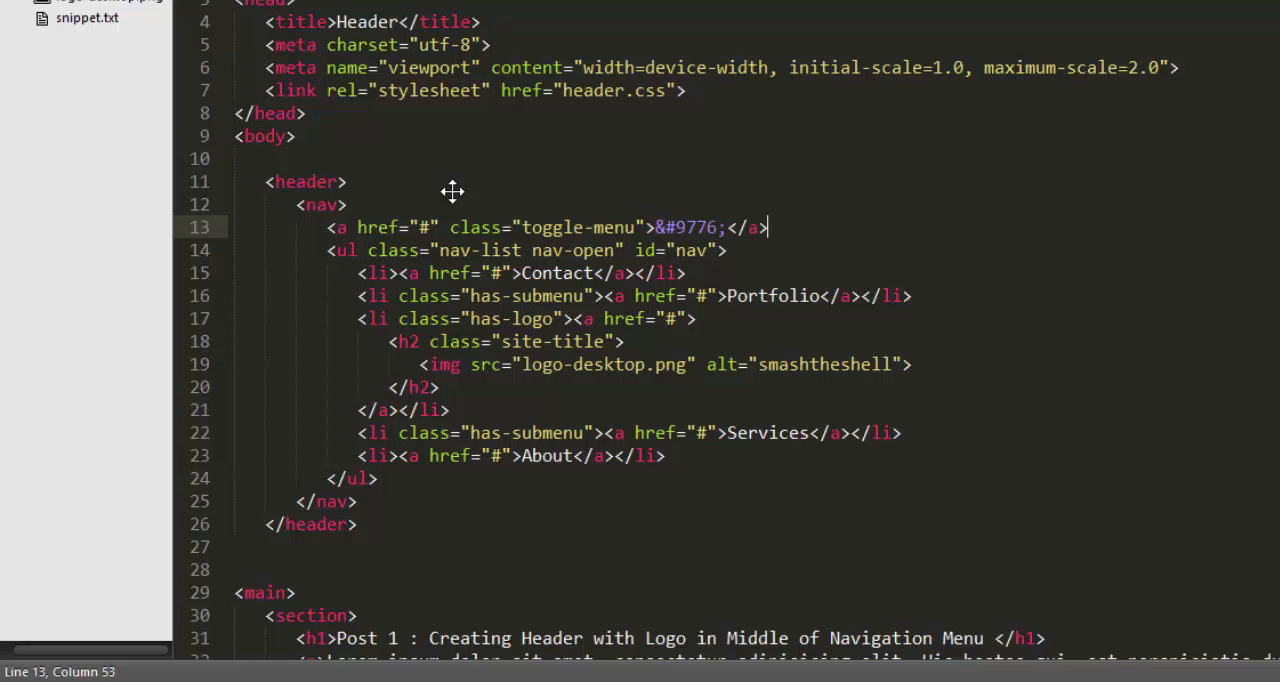
{"action": "key", "text": "ctrl+s"}
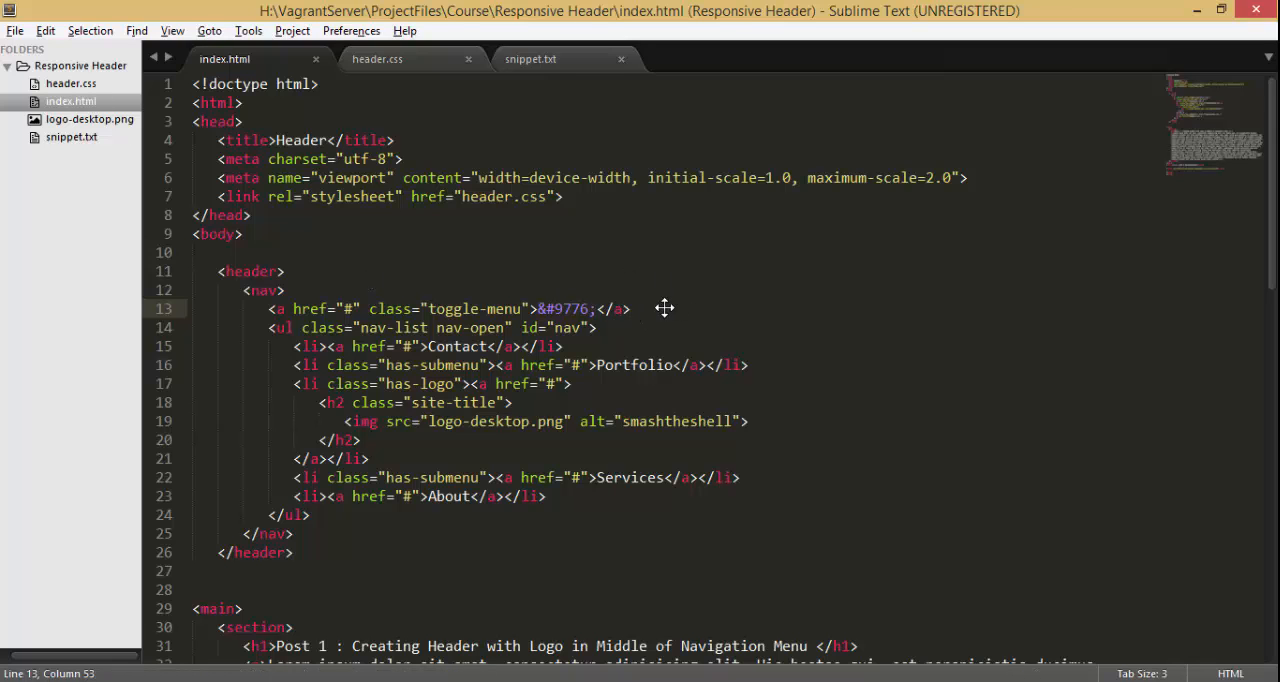
- Reload Chrome to show the hamburger icon, then return to Sublime and save
{"action": "key", "text": "alt+Tab"}
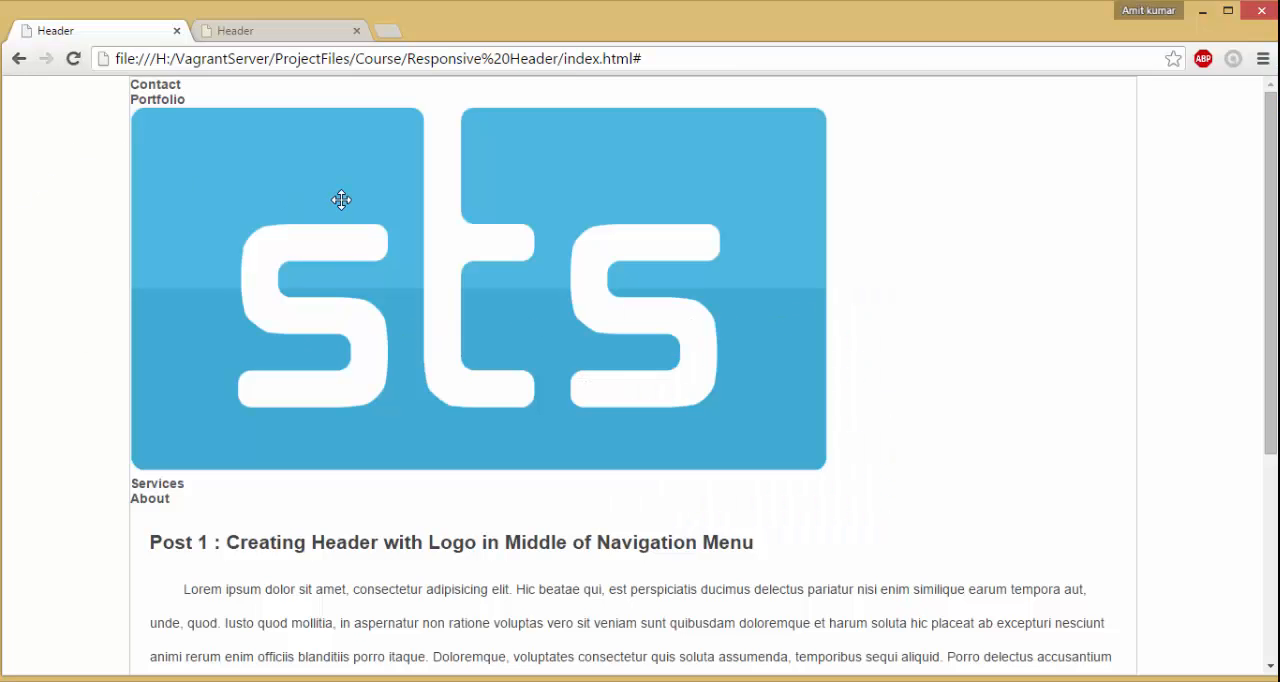
{"action": "key", "text": "F5"}
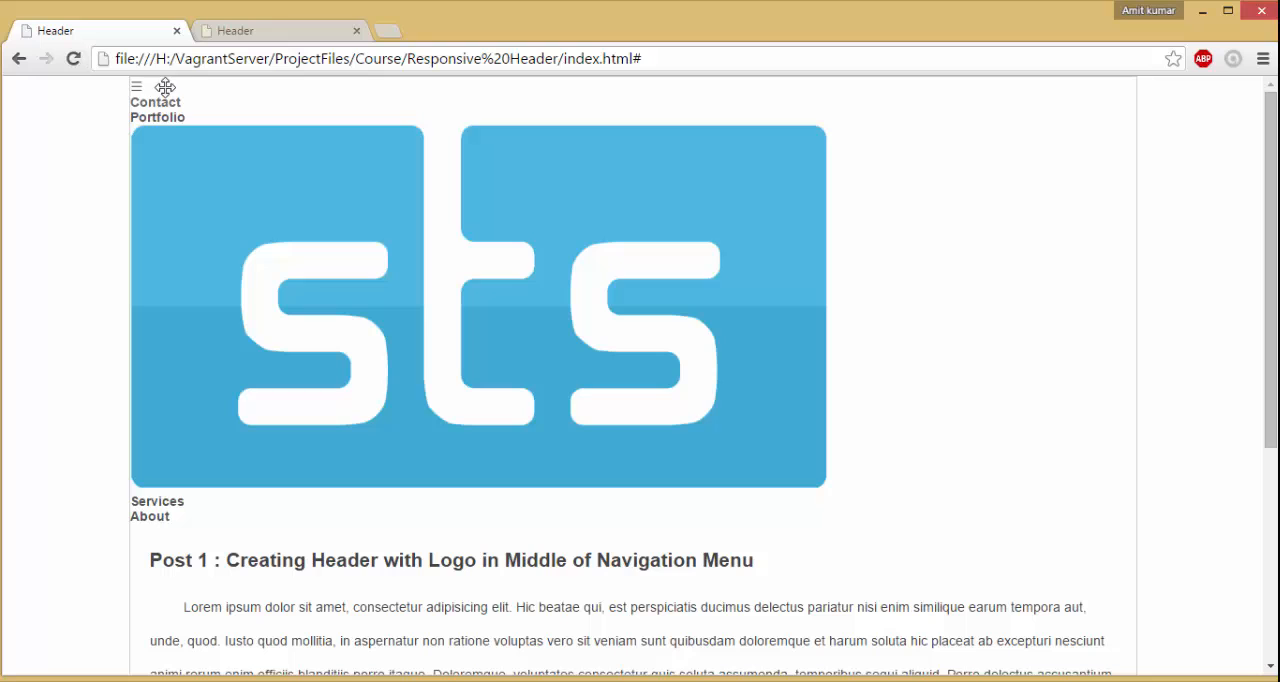
{"action": "key", "text": "alt+Tab"}
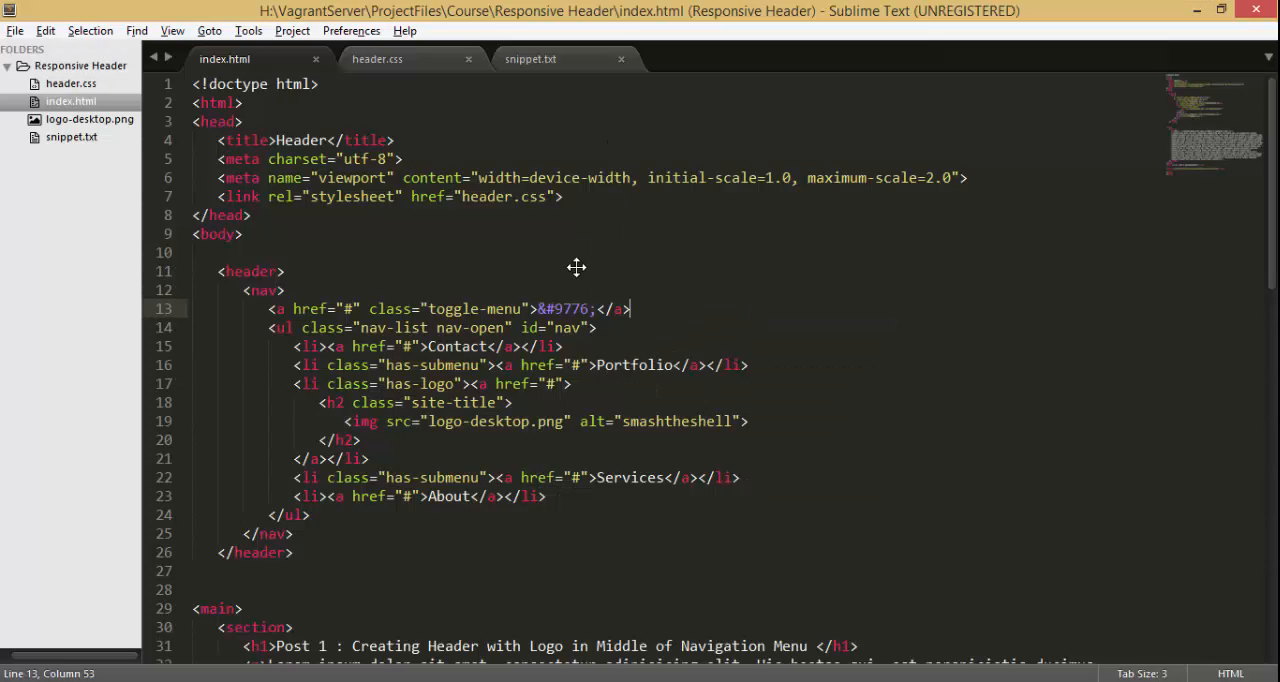
{"action": "key", "text": "ctrl+s"}
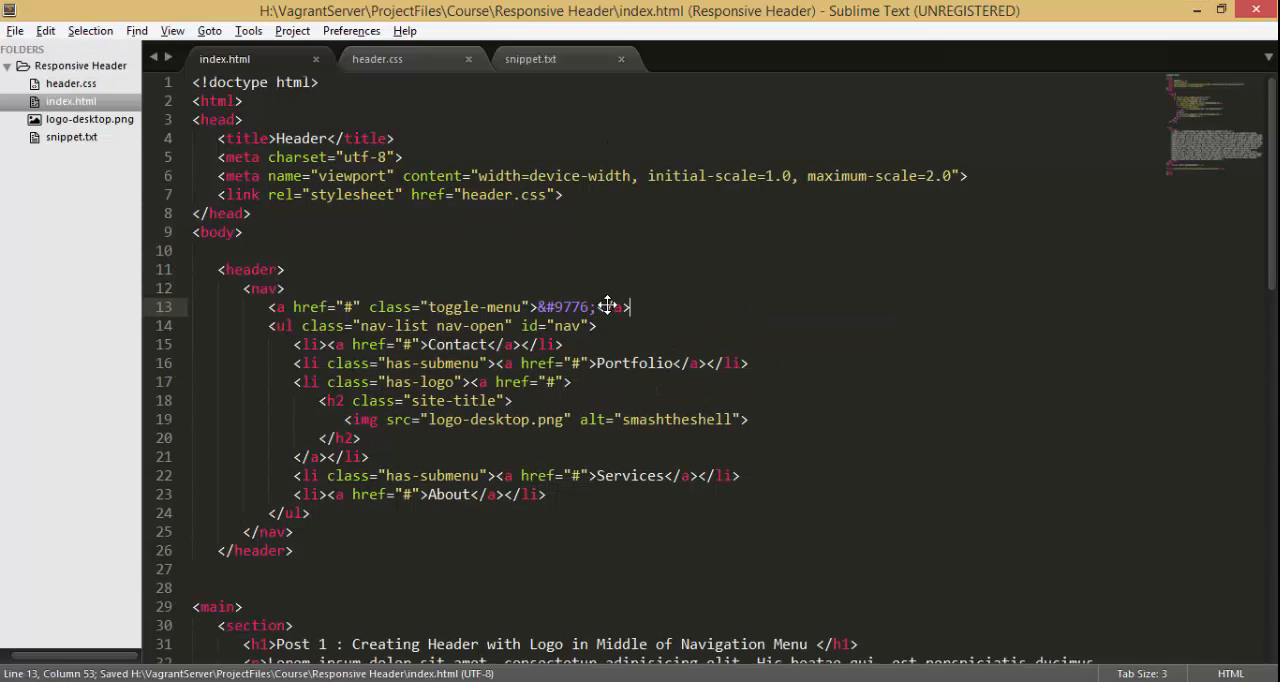